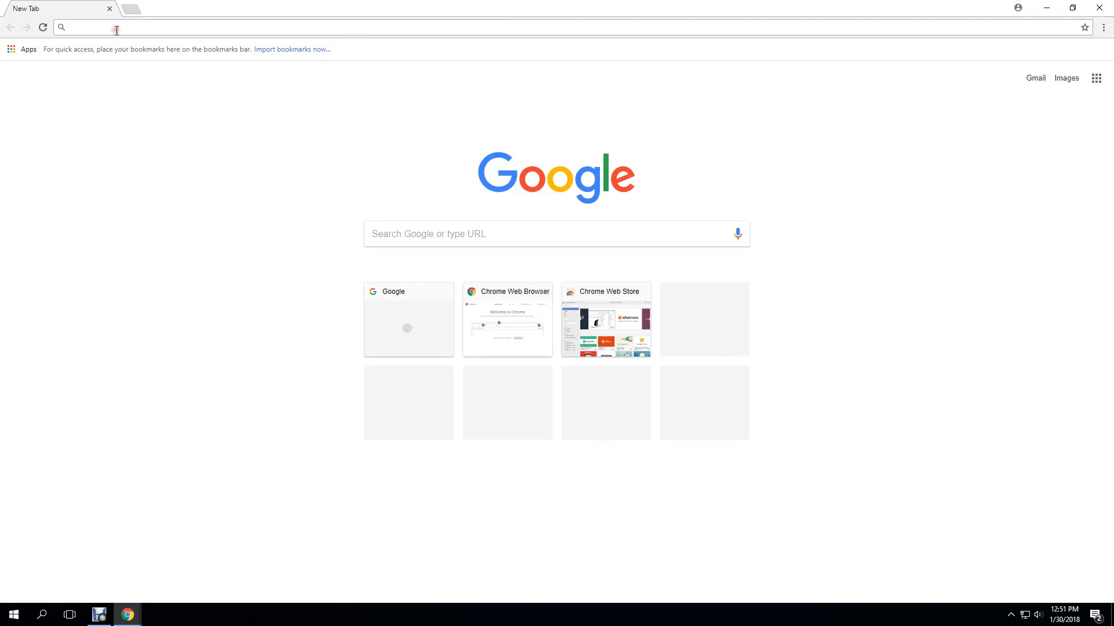
Load the Google home page at google.com in the new tab
text(goo)
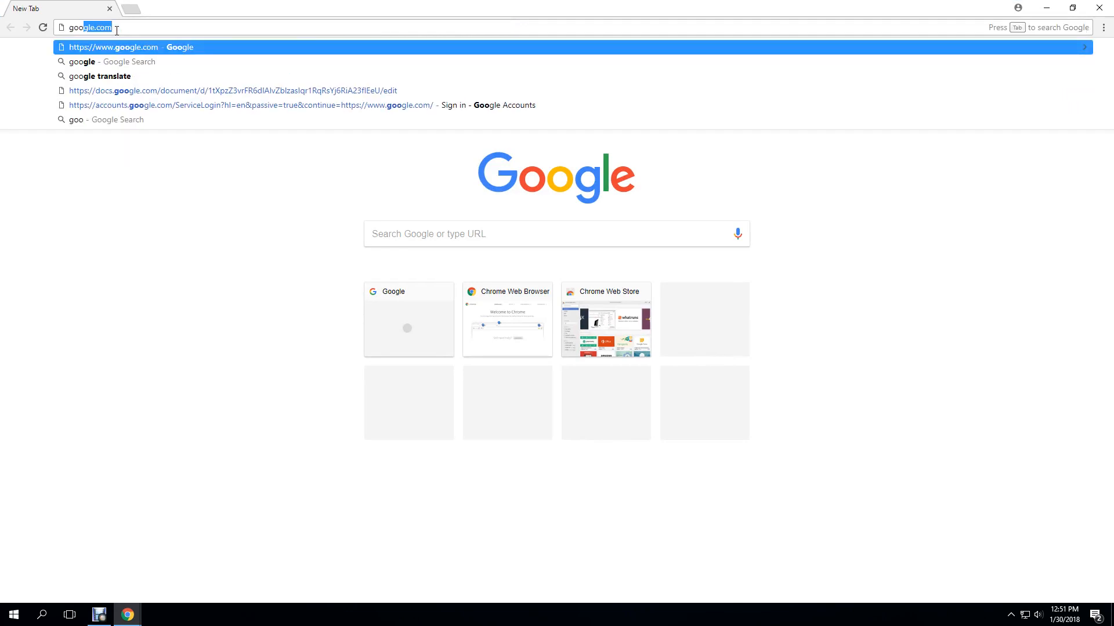
text(gle.co)
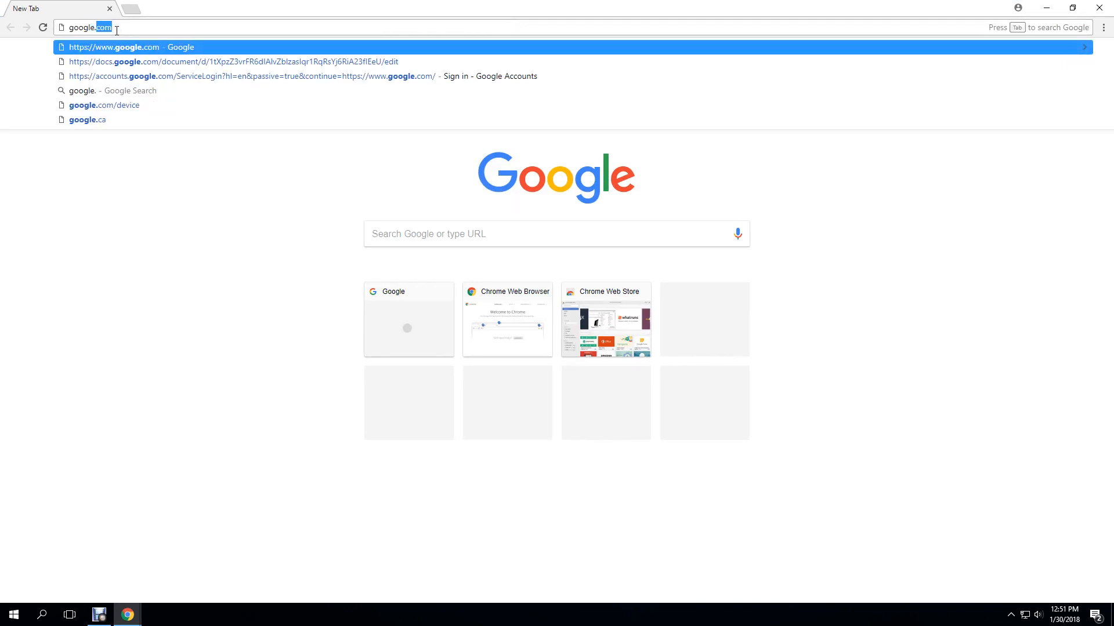
text(m)
key(Return)
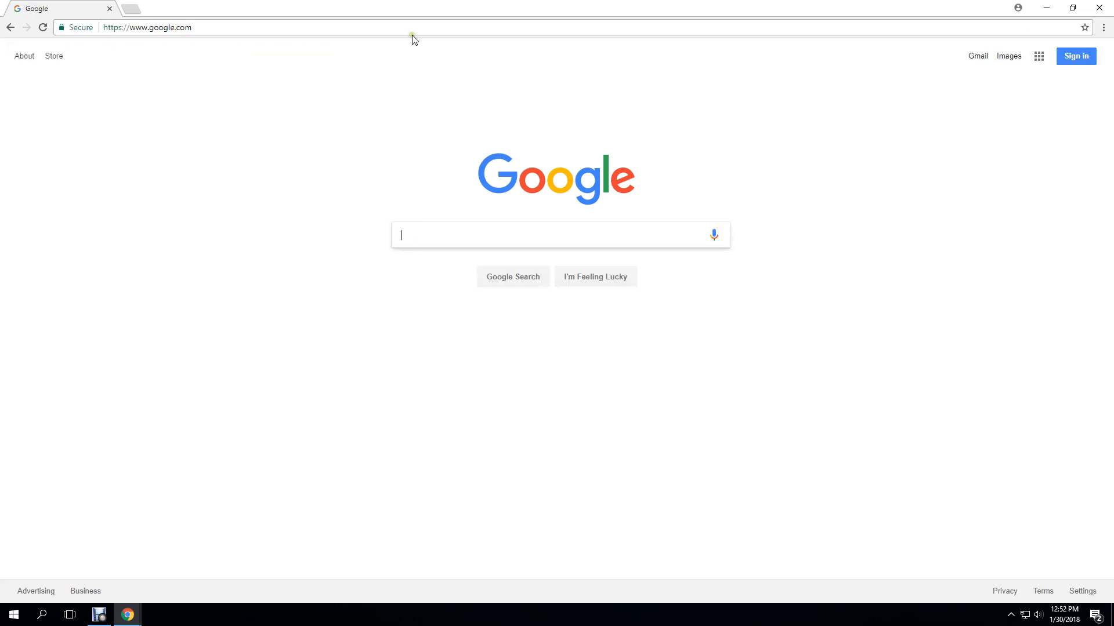
Sign in with the school Google account's email address and password
click(1076, 56)
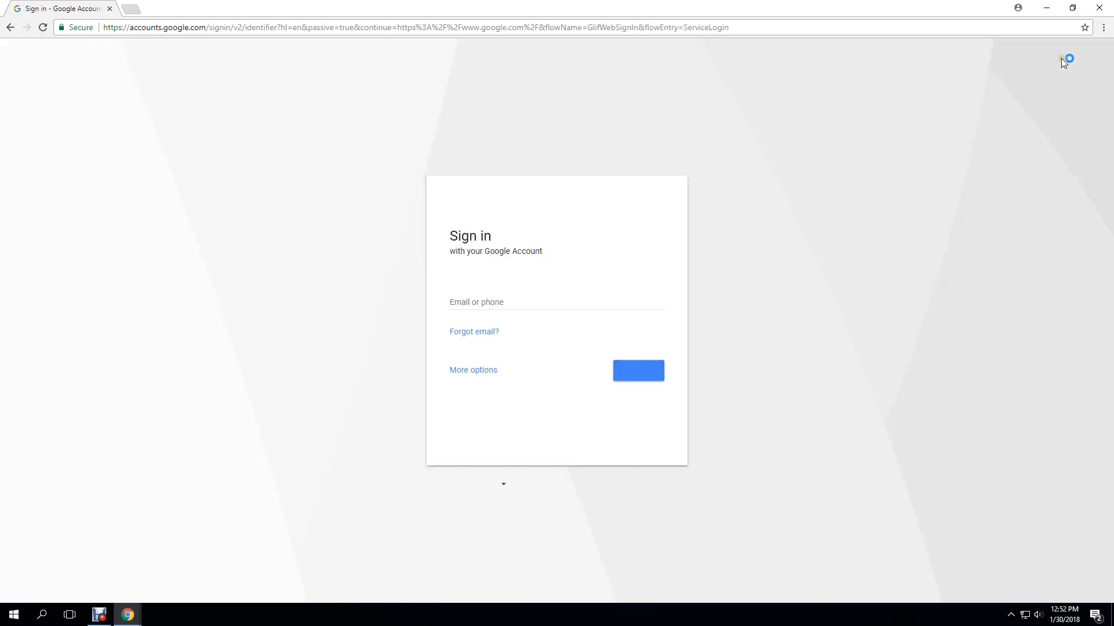
click(450, 305)
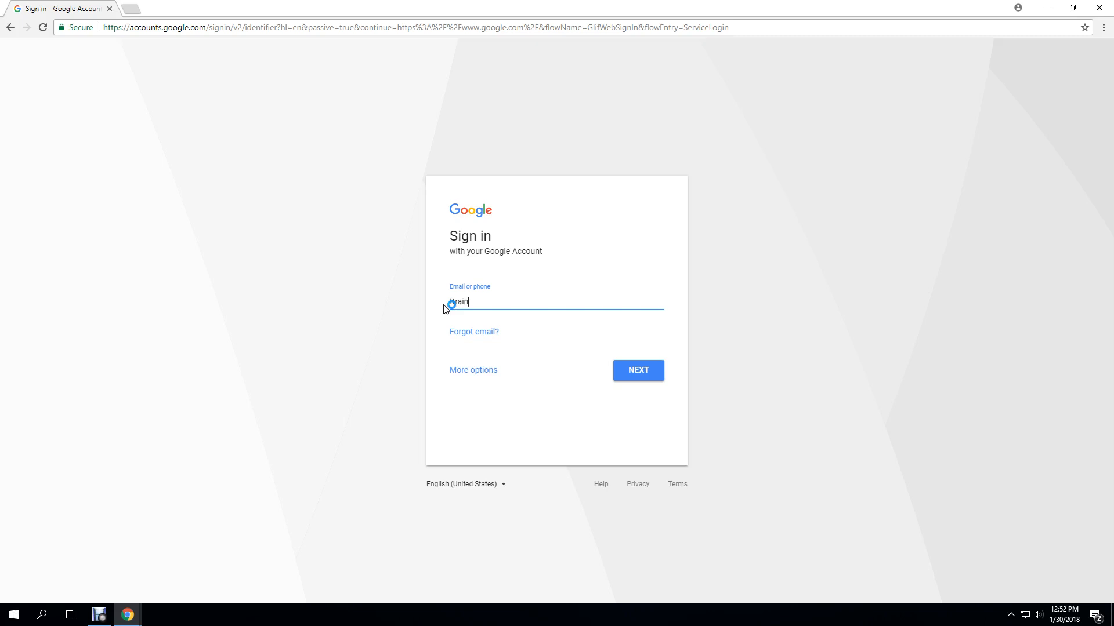
click(640, 374)
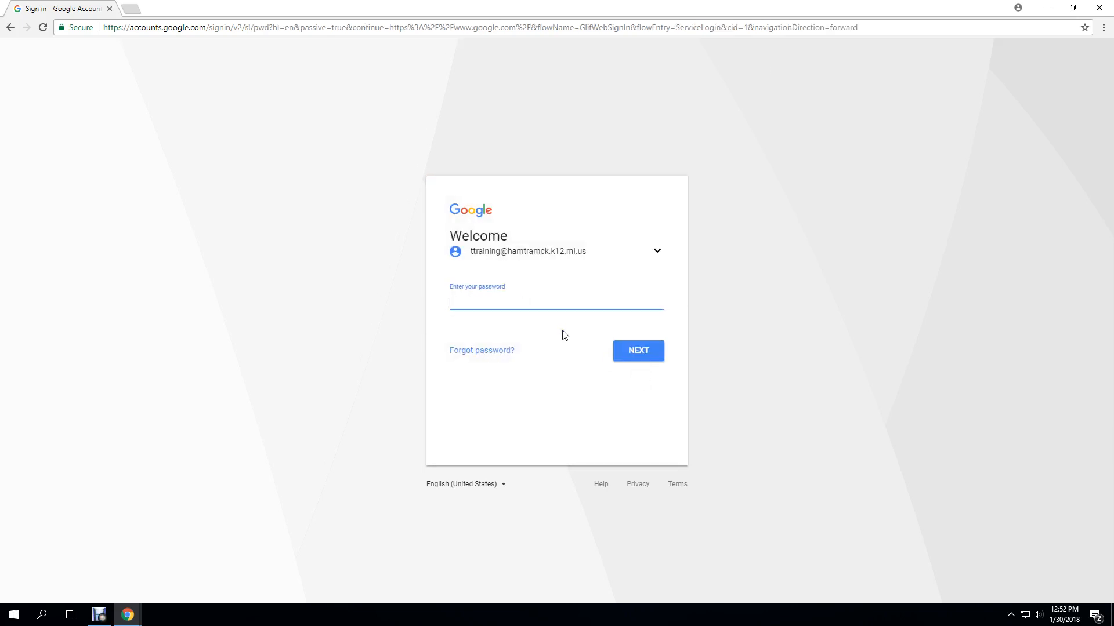
text(••••••)
key(Return)
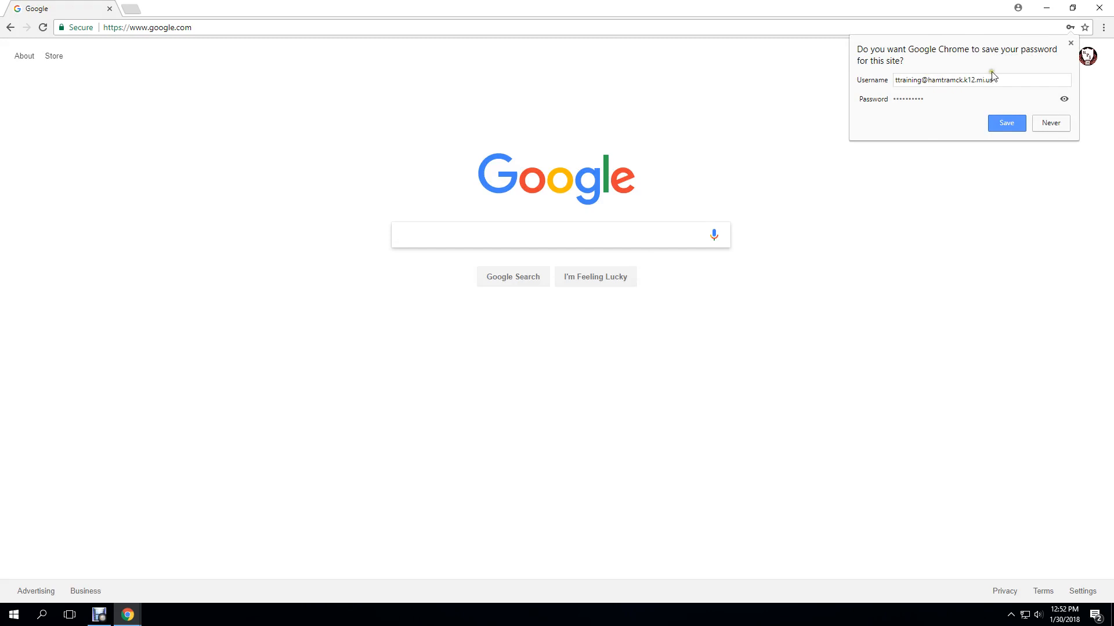
Dismiss the save-password offer, browse the full Google apps list, then close it
click(1071, 43)
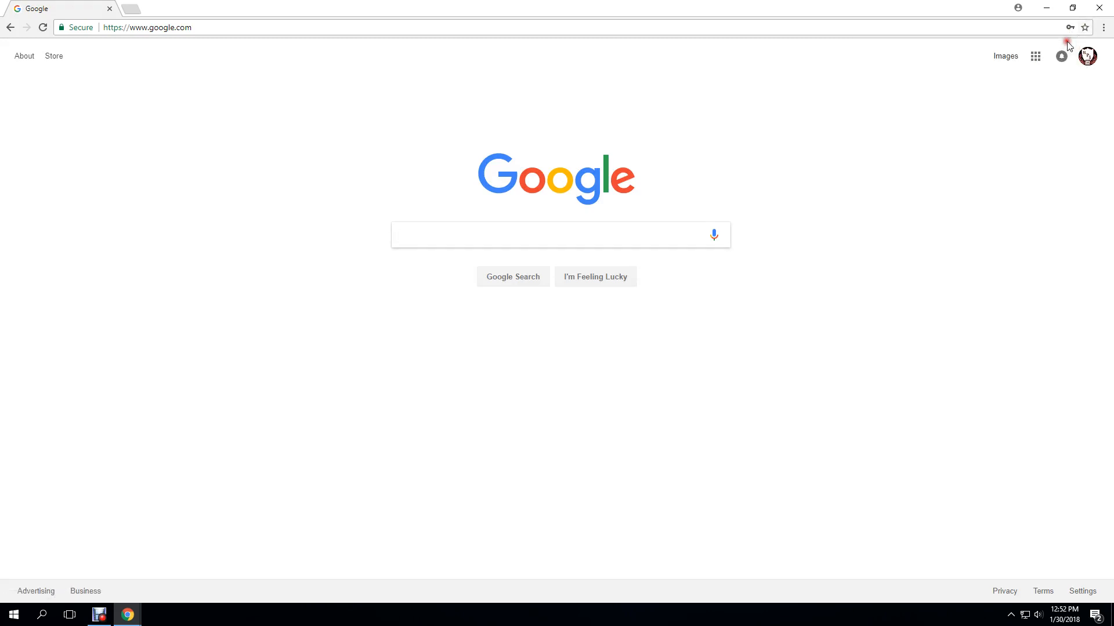
click(1035, 58)
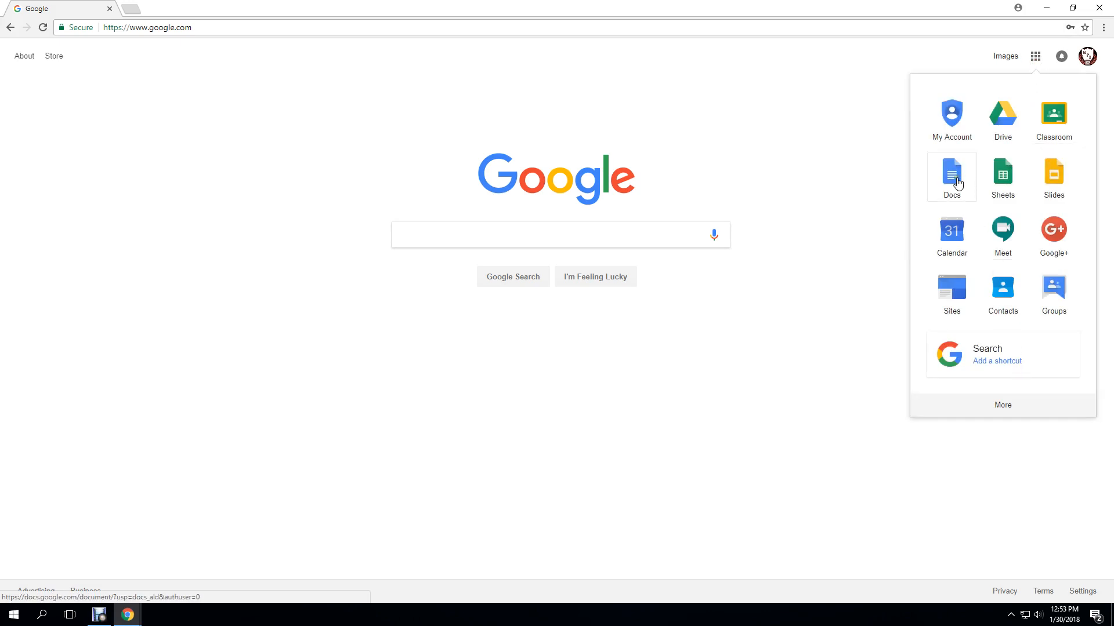
click(1009, 408)
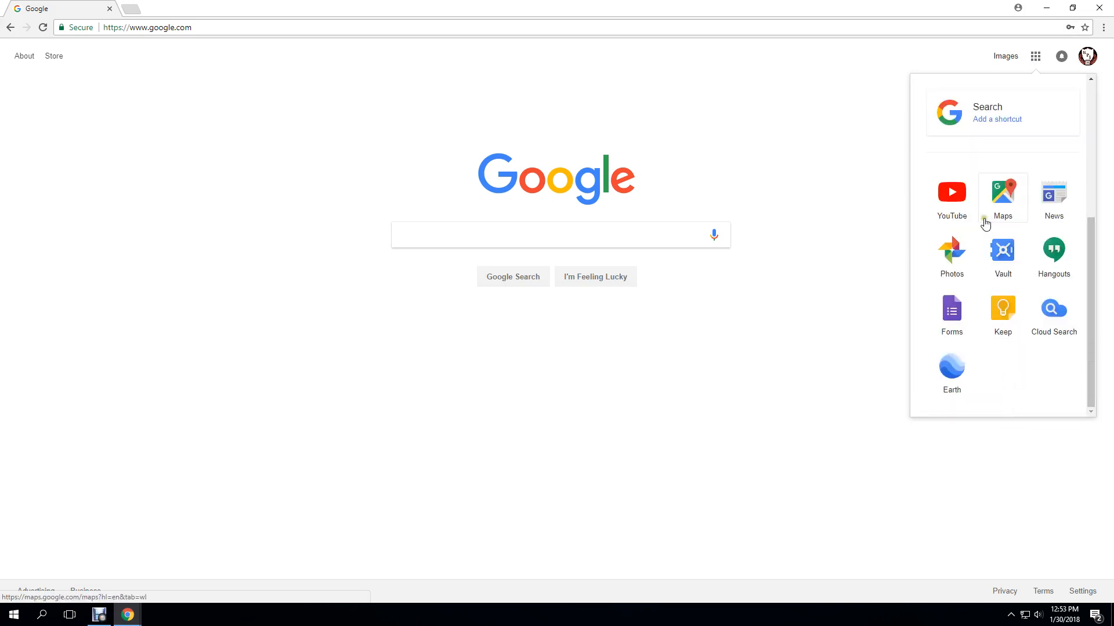
drag(1089, 293, 1089, 164)
click(838, 136)
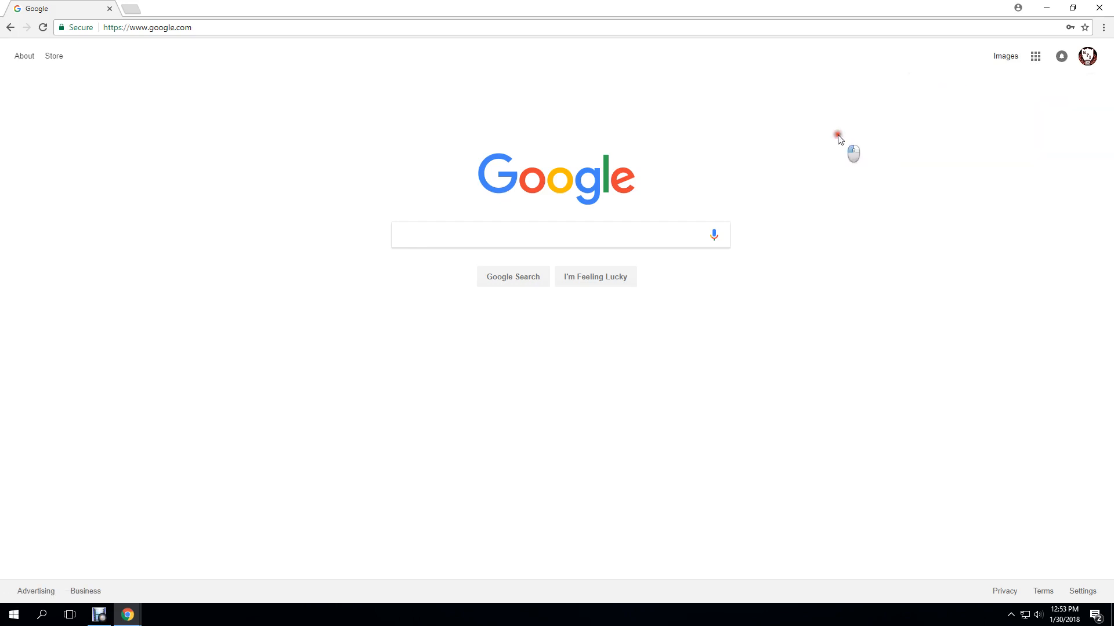
Go to docs.google.com to reach the Google Docs home page
click(176, 28)
text(do)
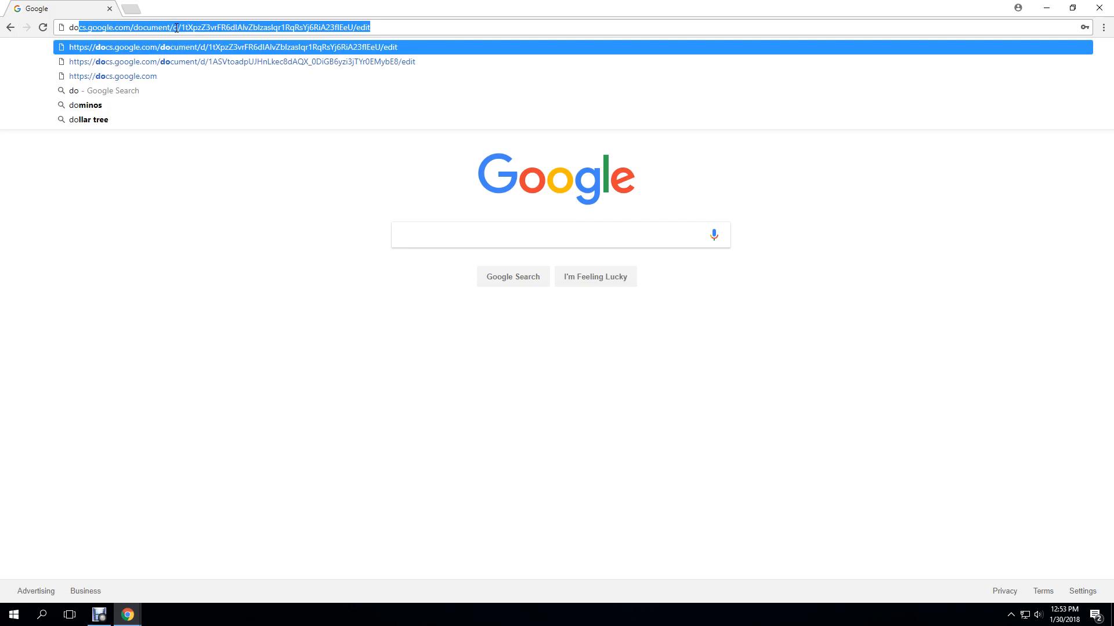
text(cs.)
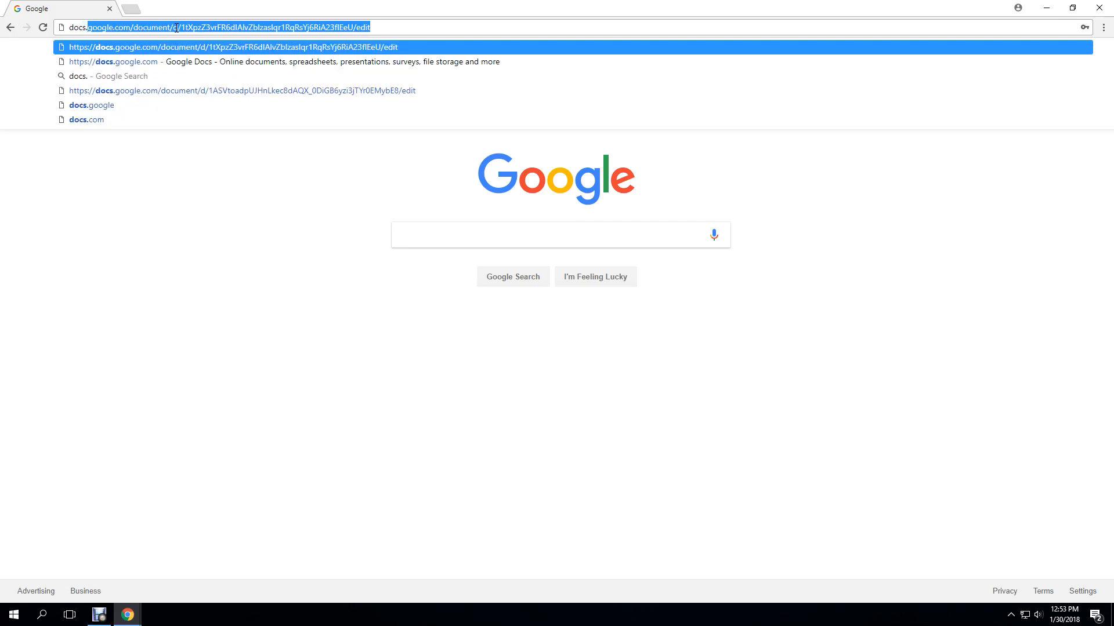
text(goog)
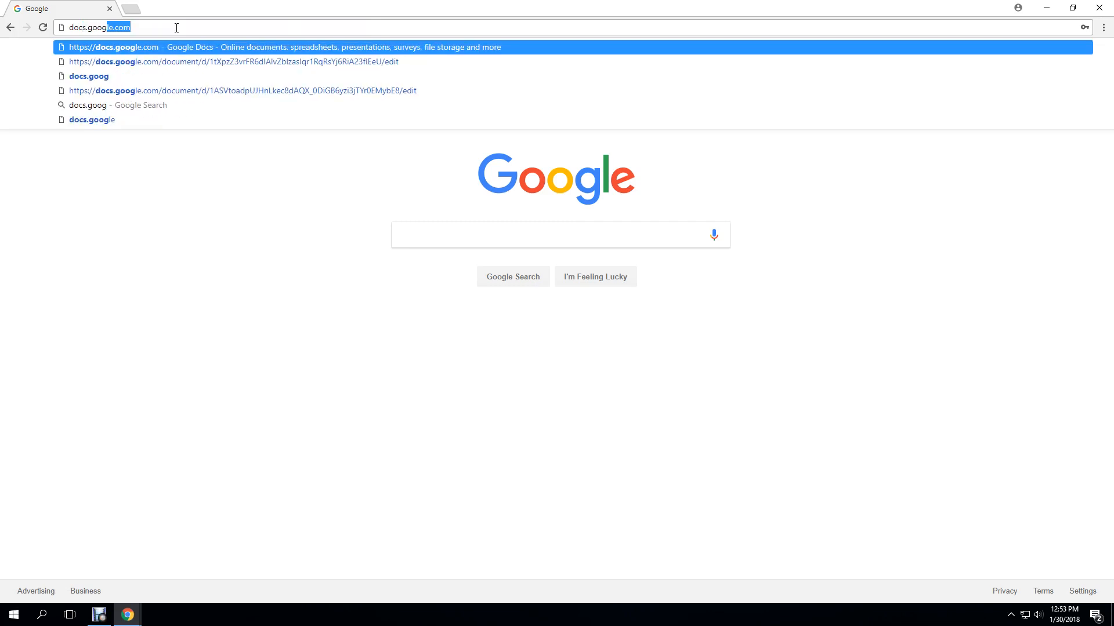
text(le.co)
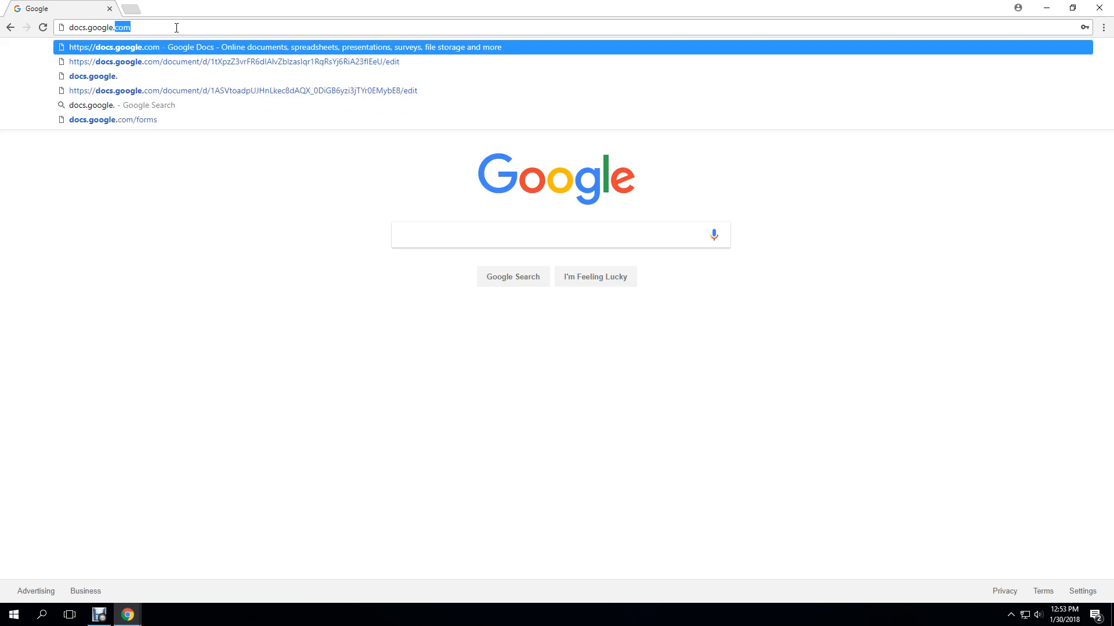
text(m)
key(Return)
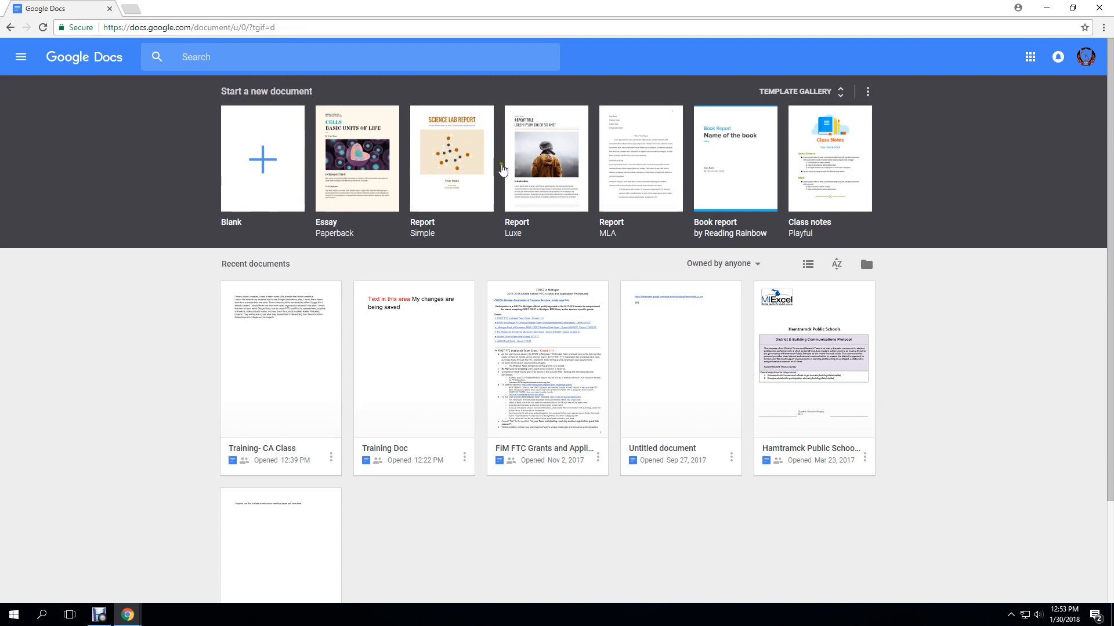
Glance at the template gallery, then create a new Blank document
click(839, 94)
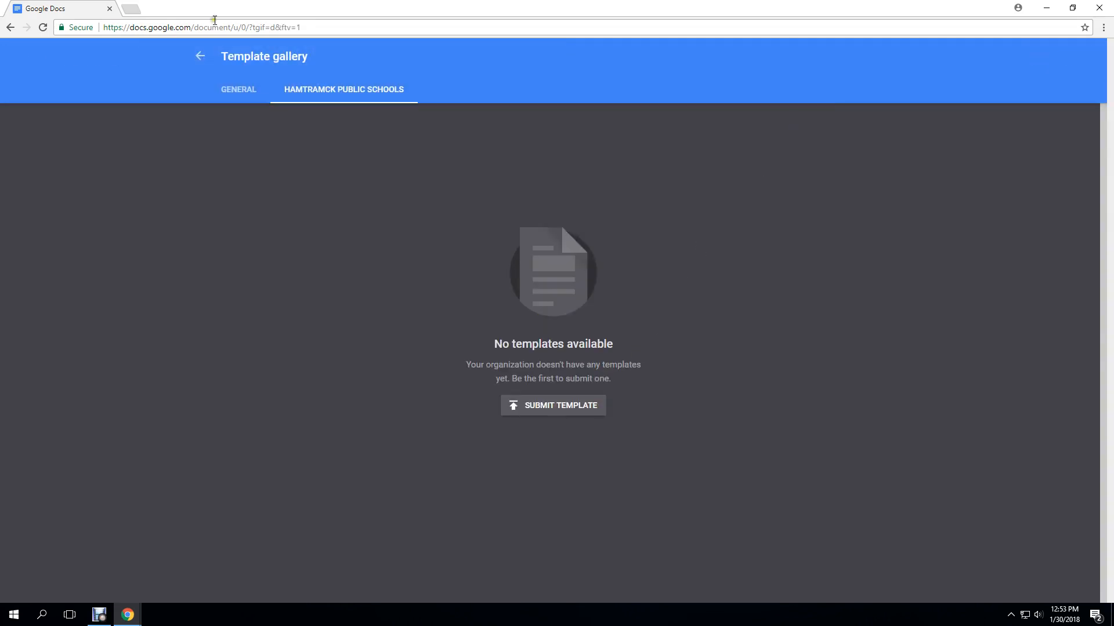
click(200, 56)
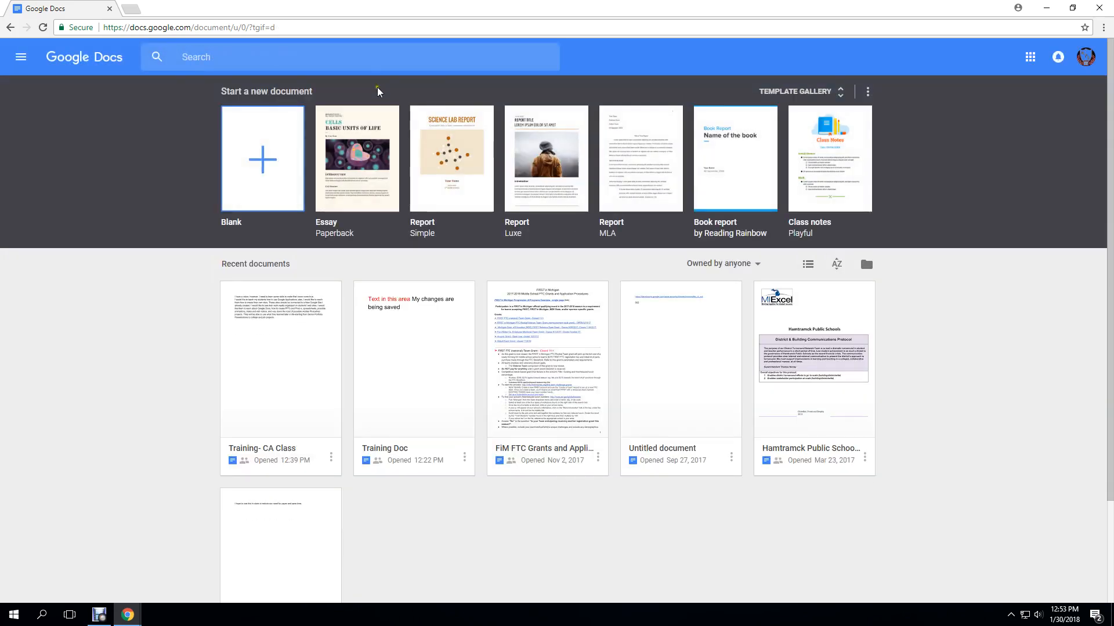
click(259, 153)
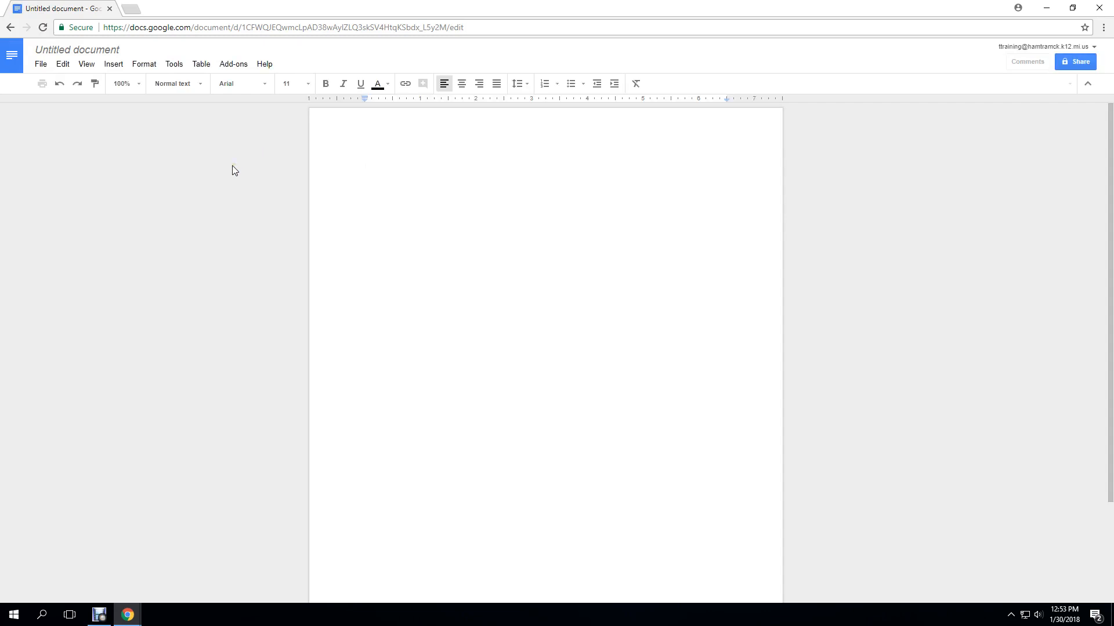
Change the Untitled document title to 'training'
click(105, 50)
text(trai)
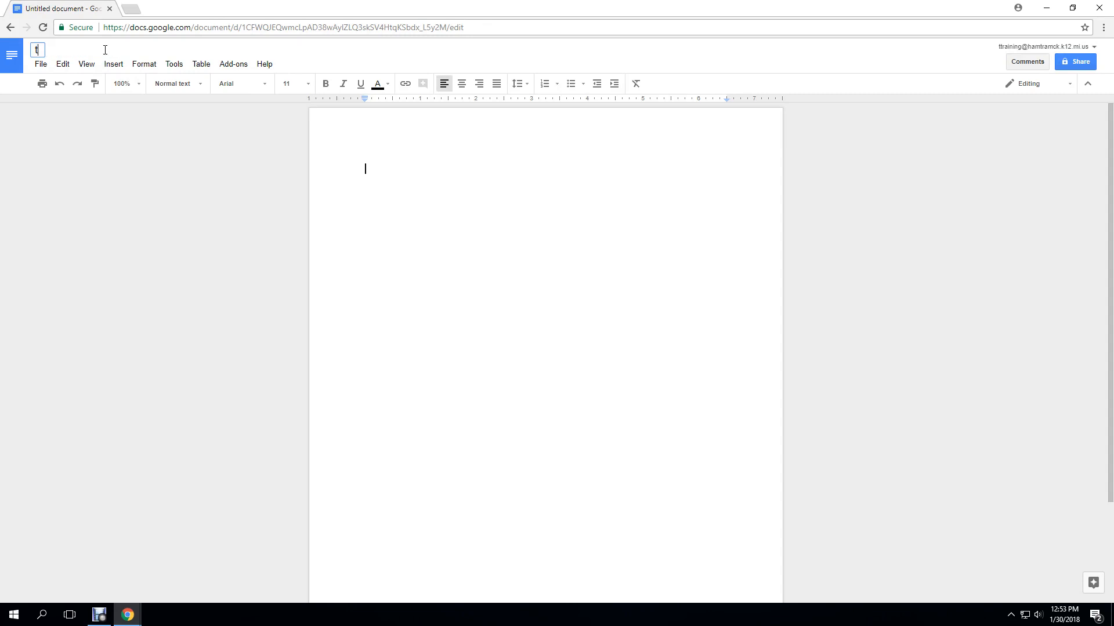
text(ning)
key(Return)
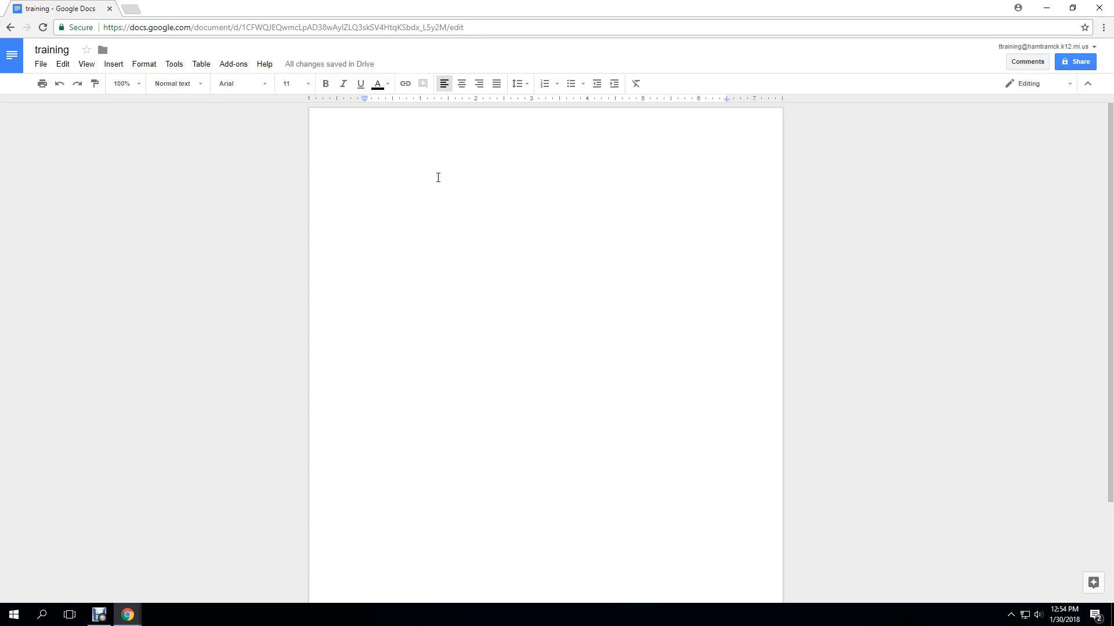
Type 'This is an example using' on the page and select the line
text(This is an e)
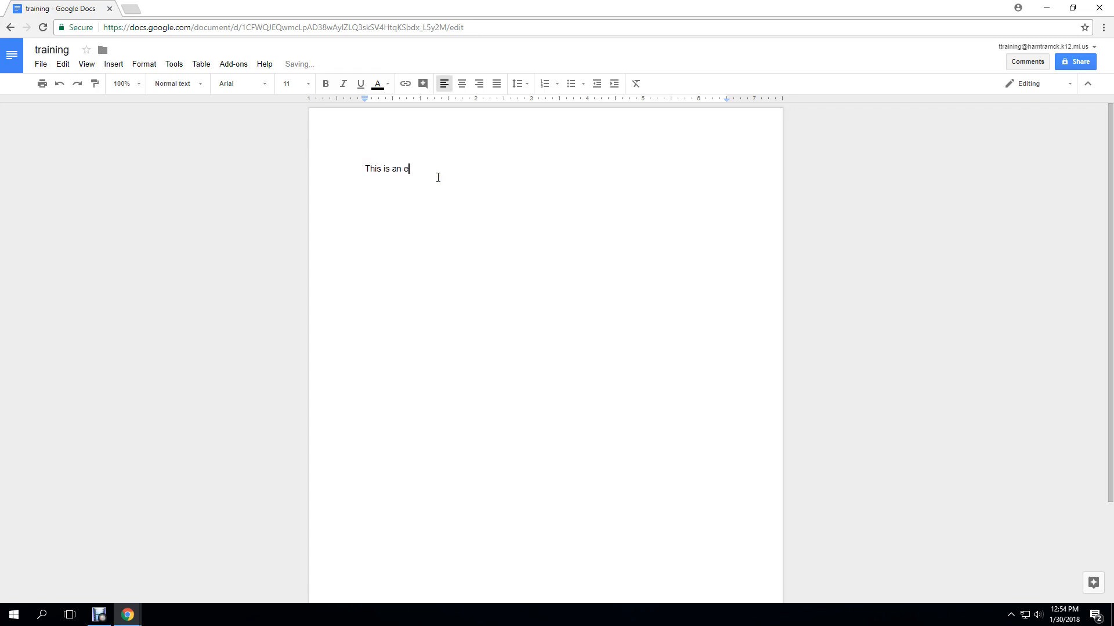
text(xample using)
drag(365, 169, 459, 170)
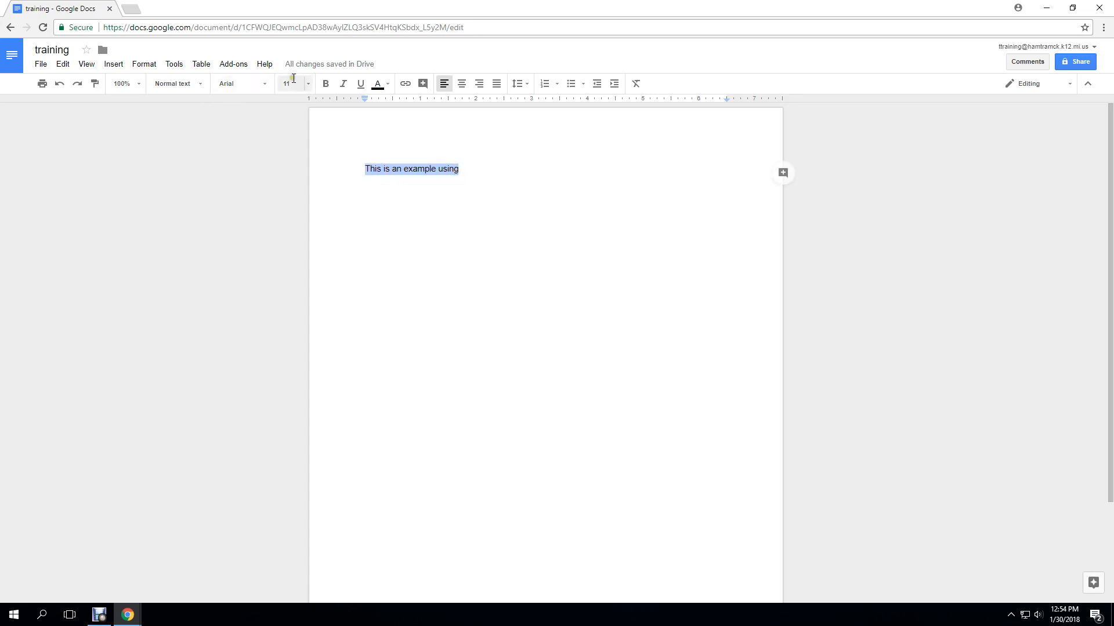
click(257, 85)
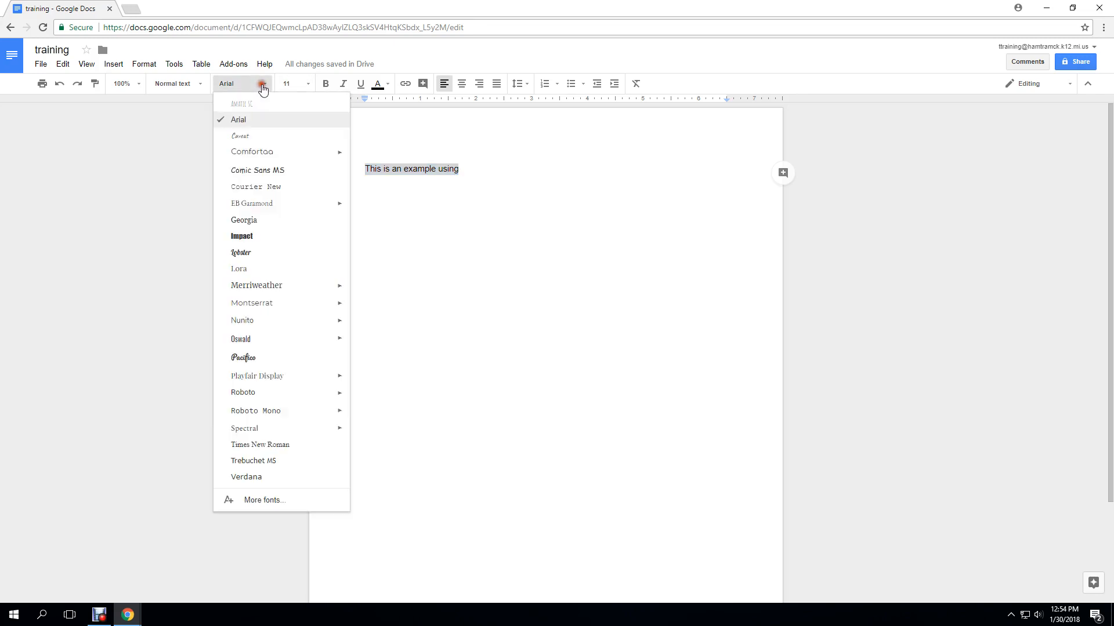
Format the selected line as centred, red, 14-point Comfortaa
click(257, 154)
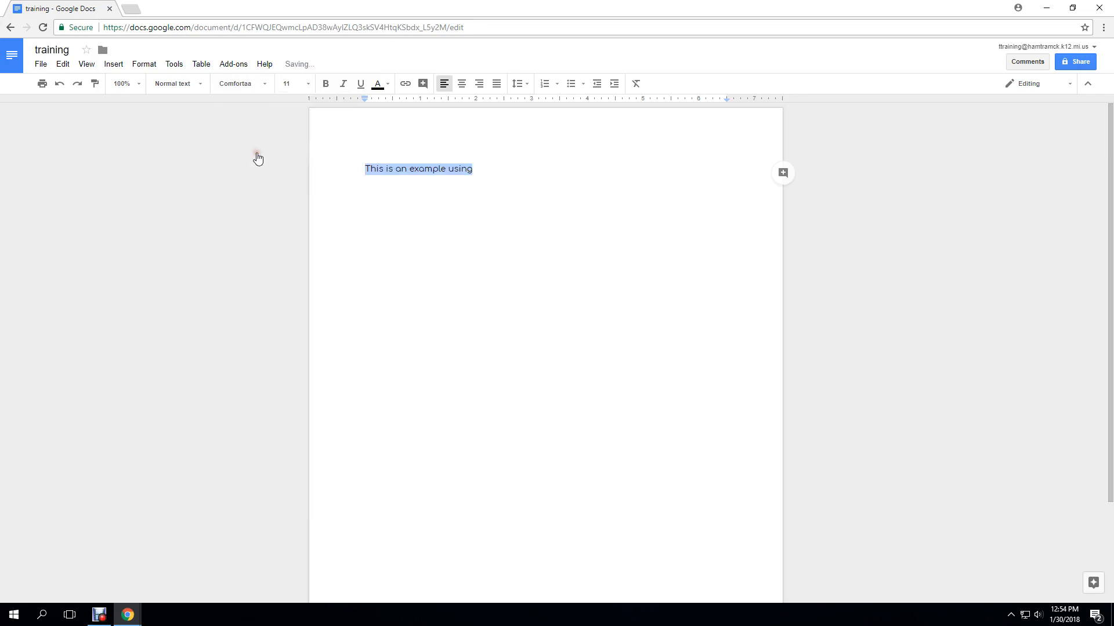
click(305, 90)
click(297, 182)
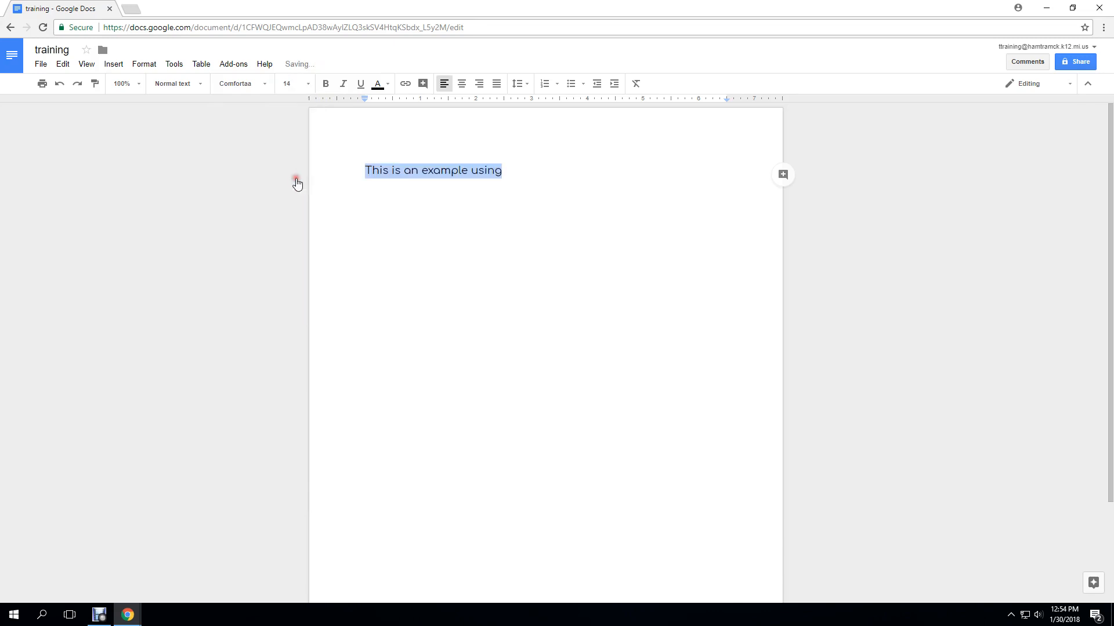
click(462, 85)
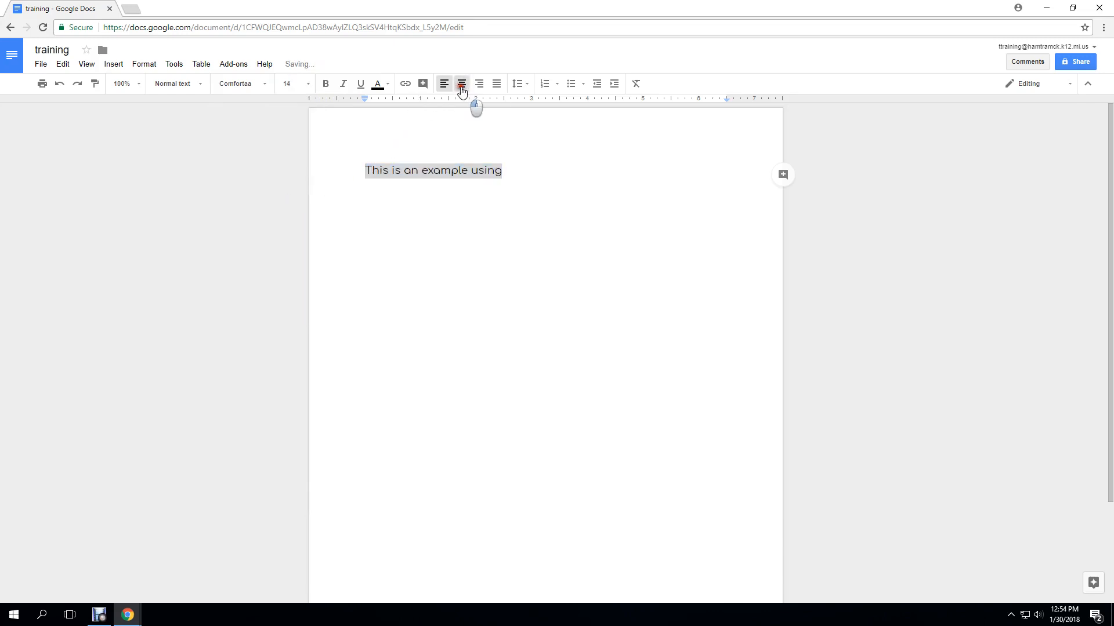
click(387, 85)
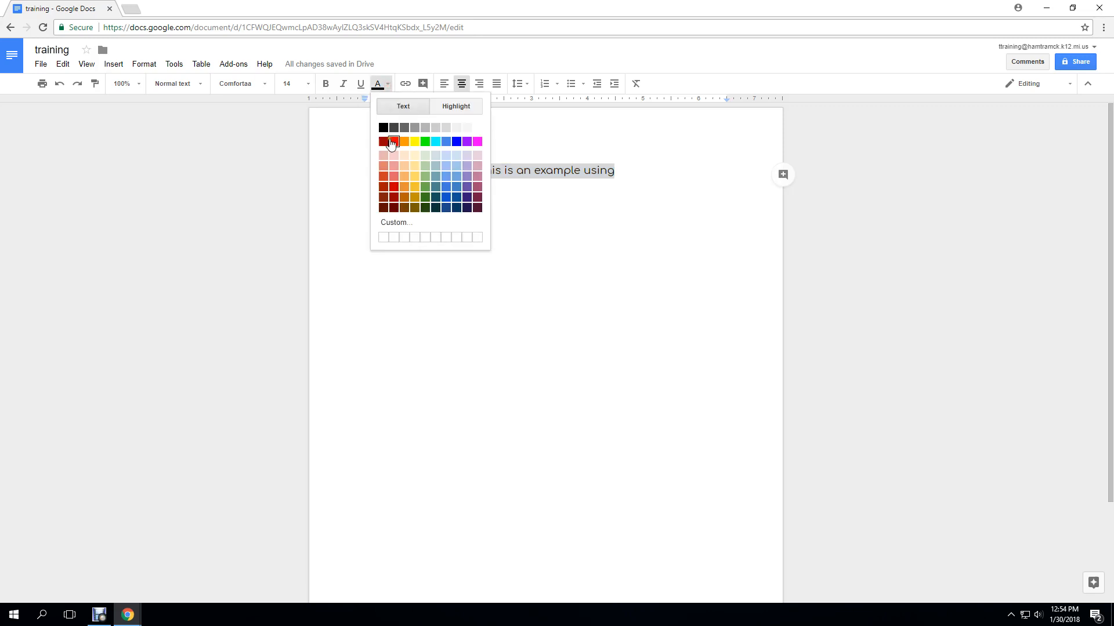
click(394, 142)
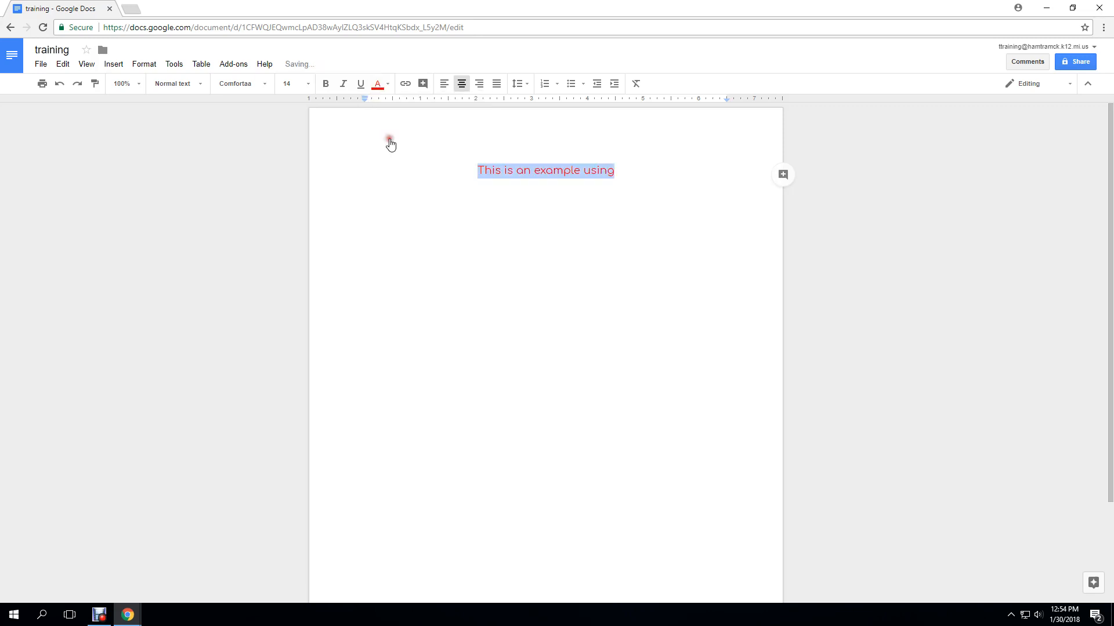
Start a new left-aligned line below the red heading
click(618, 174)
key(Return)
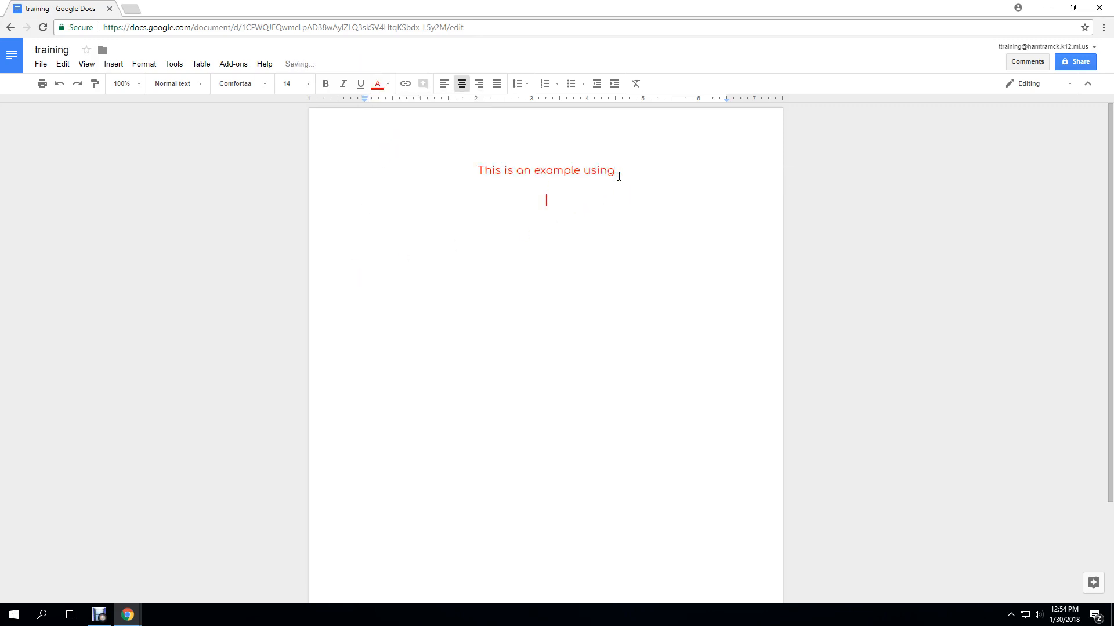
click(443, 87)
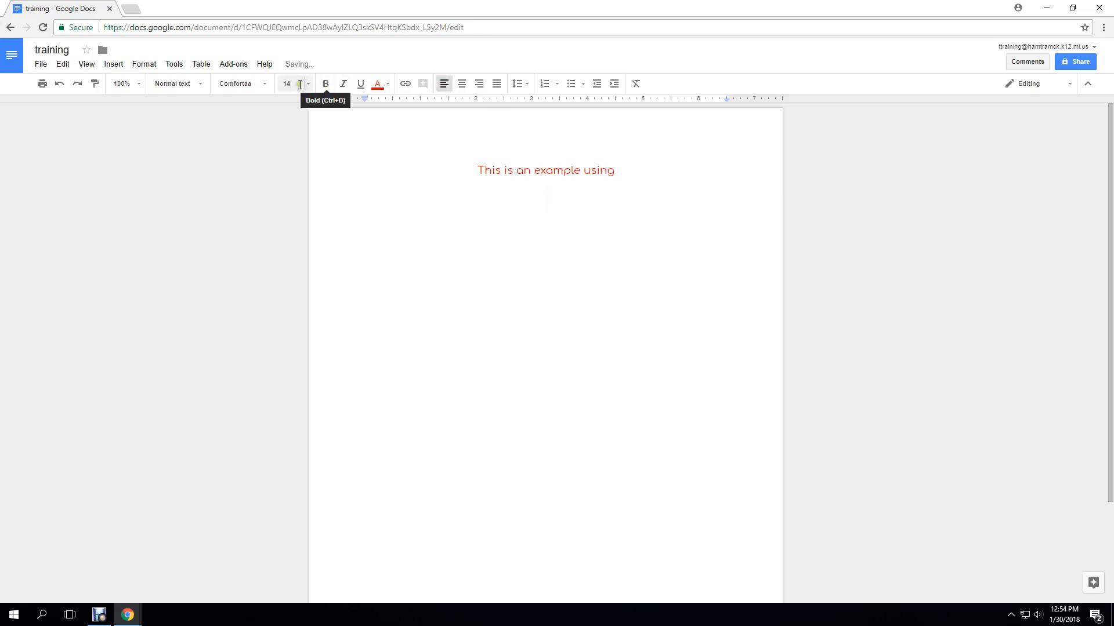
Type 'Google Docs' in 30-point black text on the new line
click(307, 87)
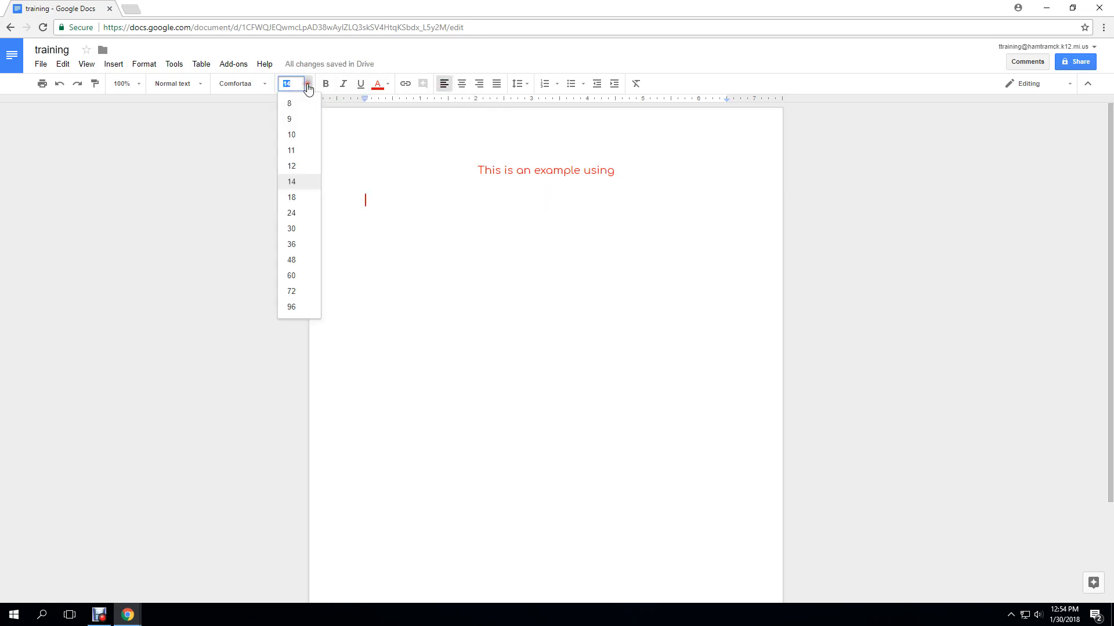
click(291, 226)
click(382, 86)
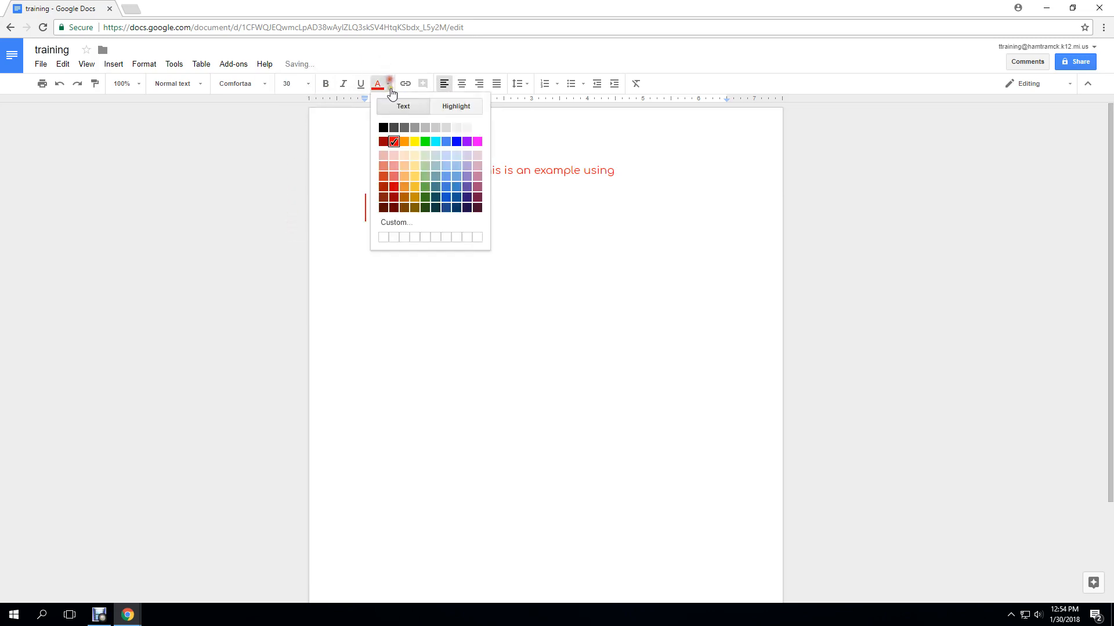
click(383, 128)
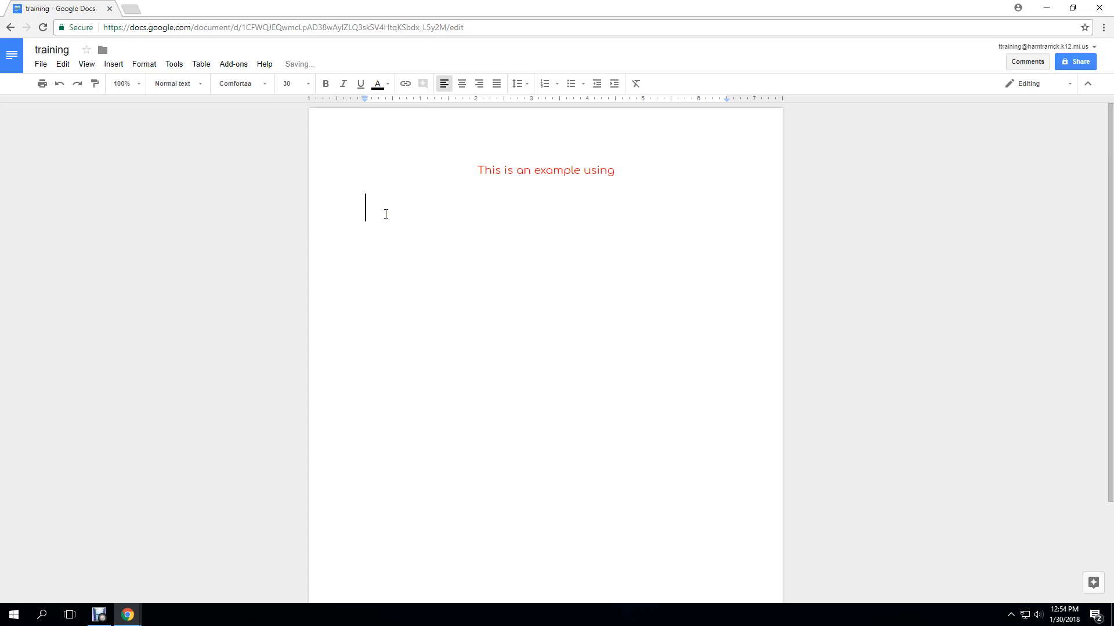
text(Google )
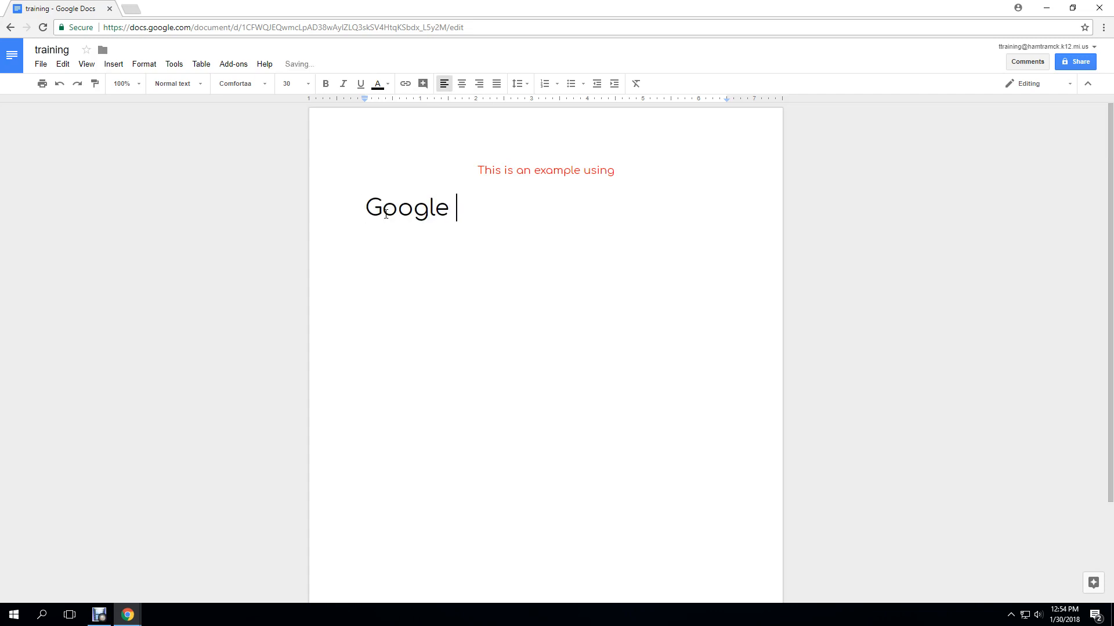
text(Docs)
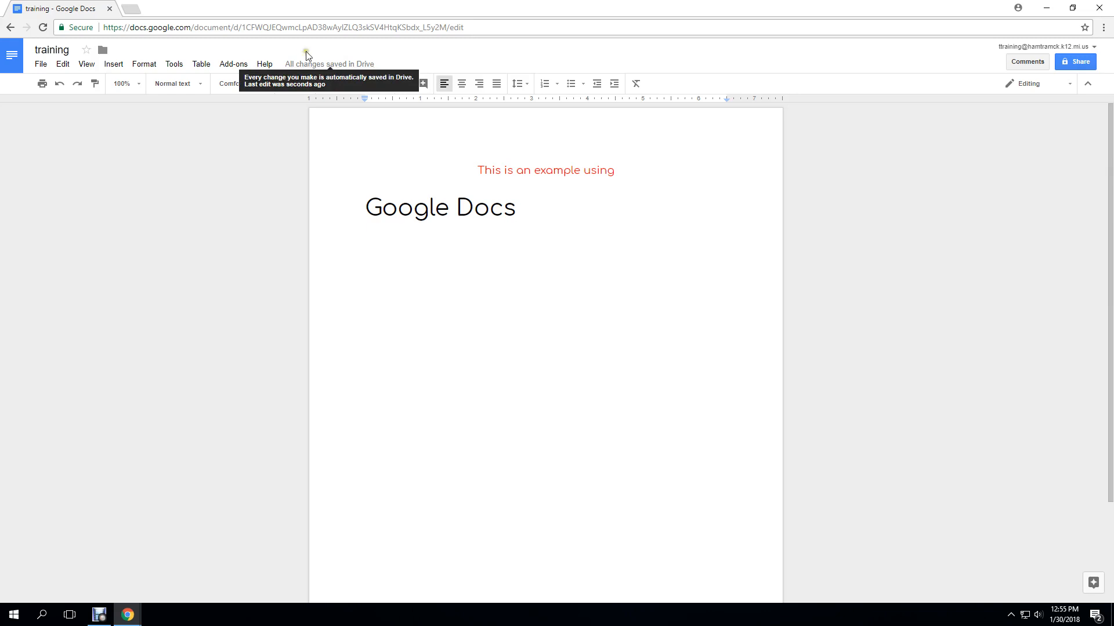
Open Google Drive's My Drive in a new tab, then return to the training document
click(133, 11)
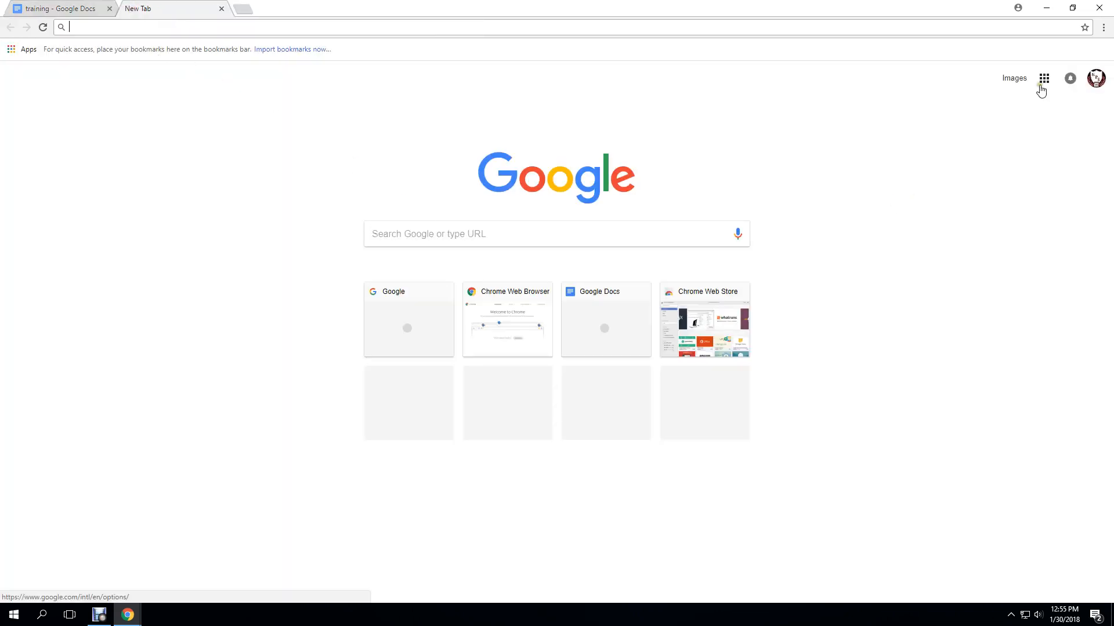
click(1044, 79)
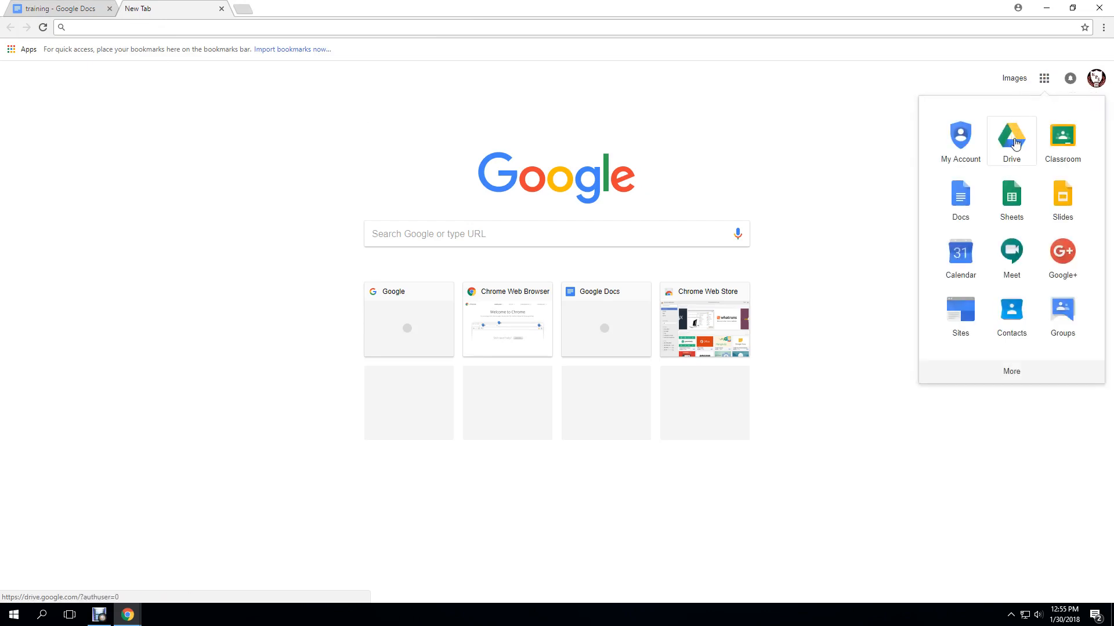
click(1014, 144)
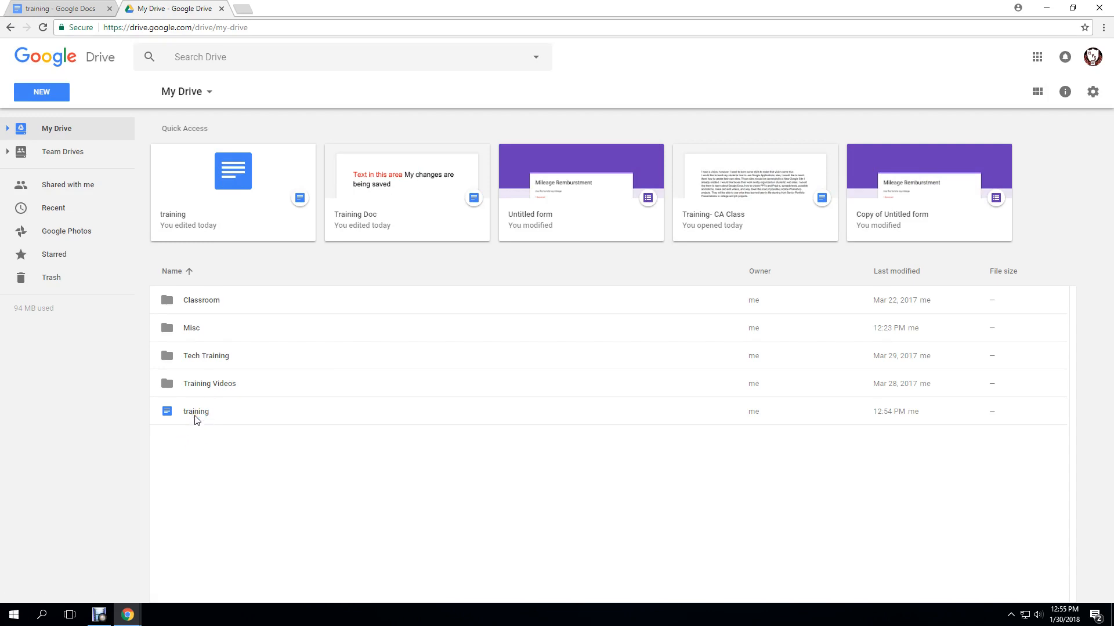
click(82, 13)
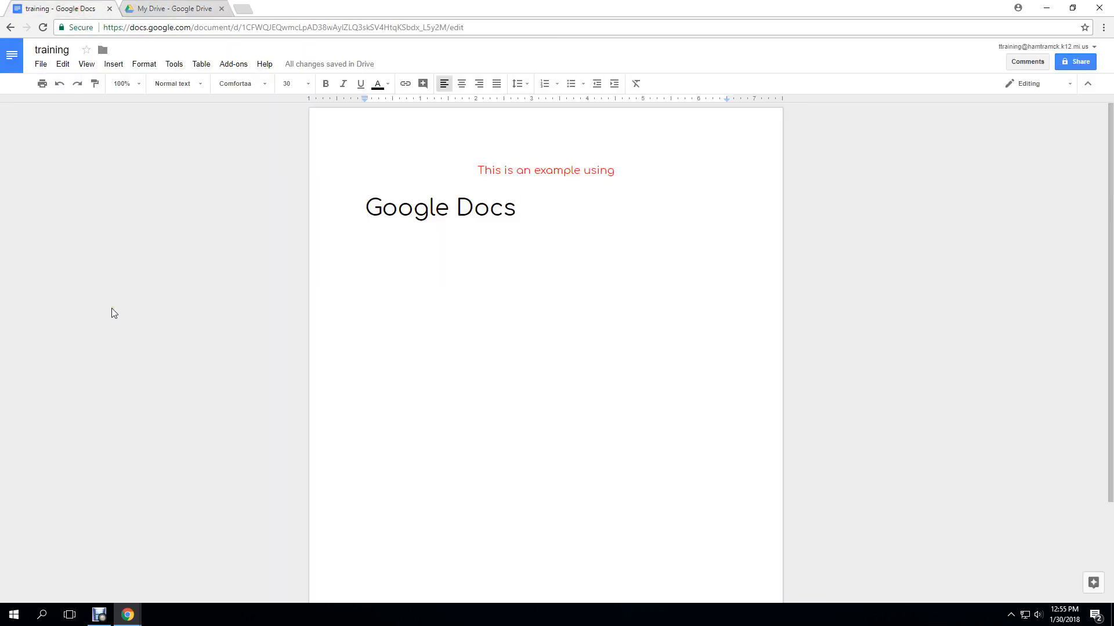
Use File > Move to relocate the training document from My Drive into the Misc folder
click(42, 65)
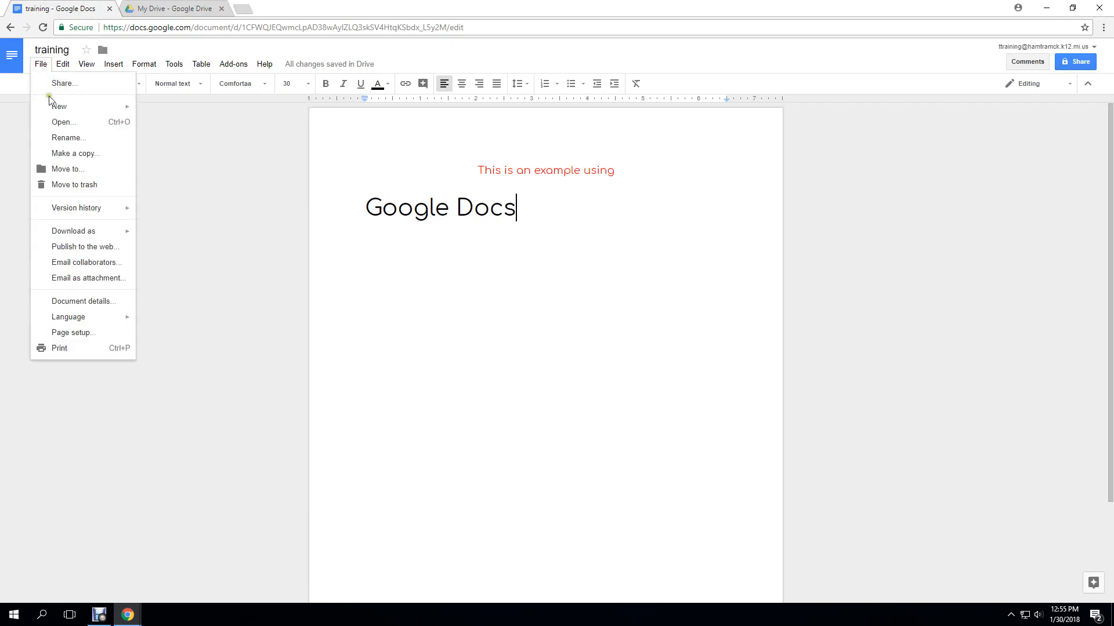
click(56, 170)
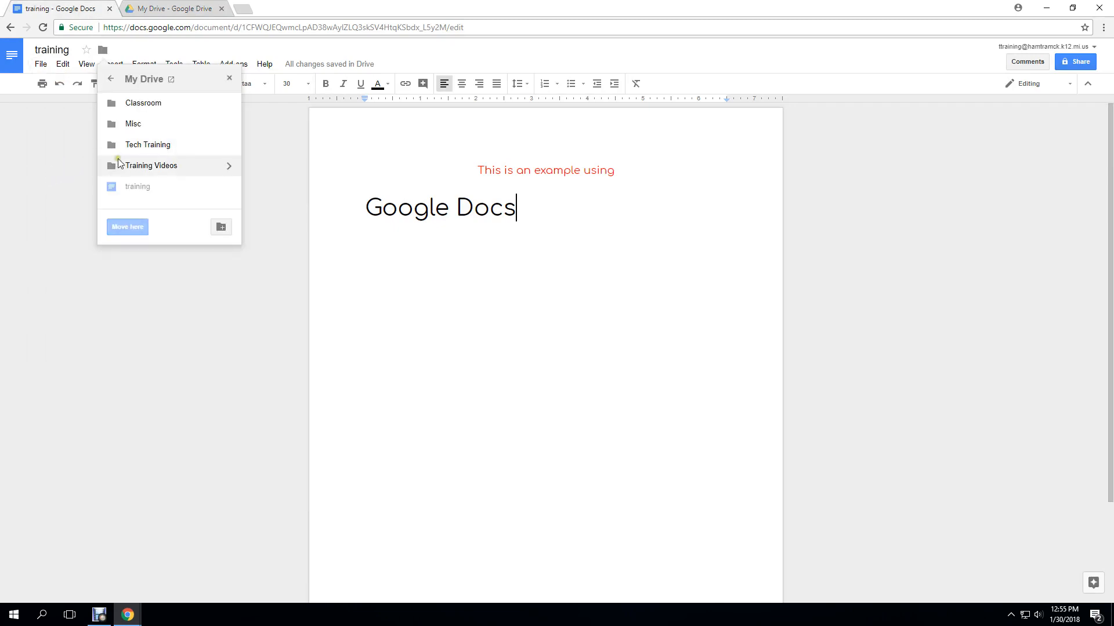
click(128, 126)
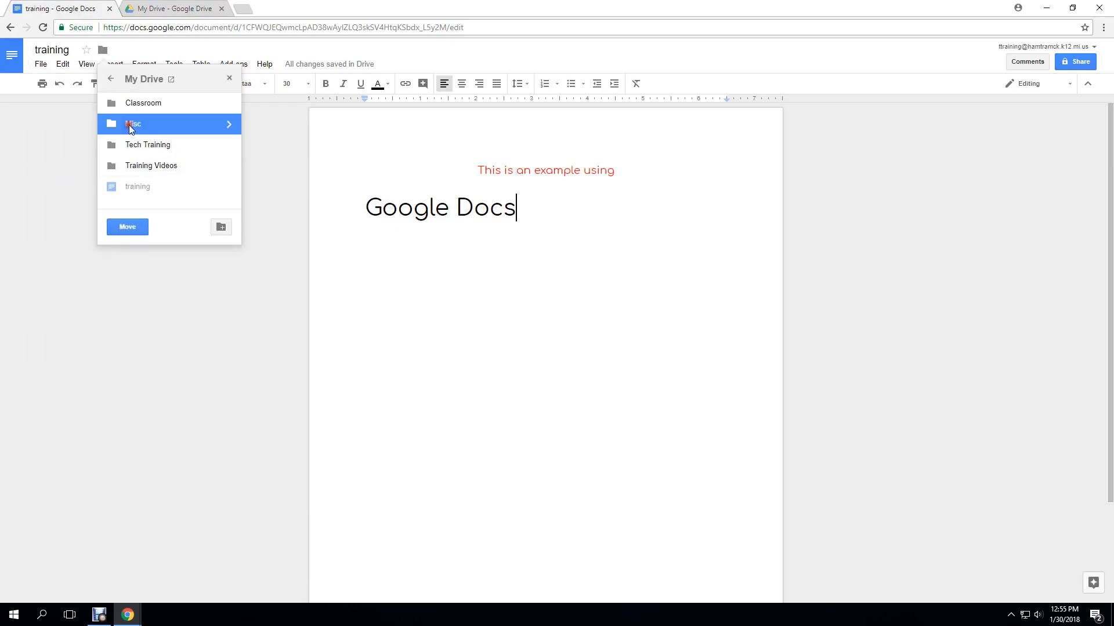
click(125, 227)
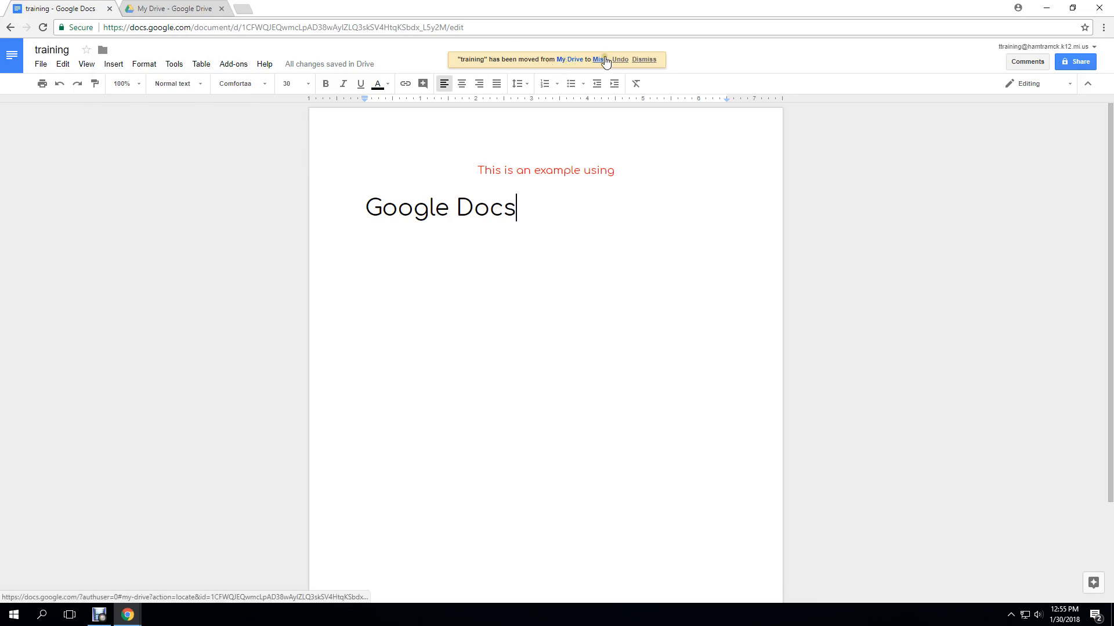
Open the Misc folder in My Drive, then return to the training document's tab
click(639, 60)
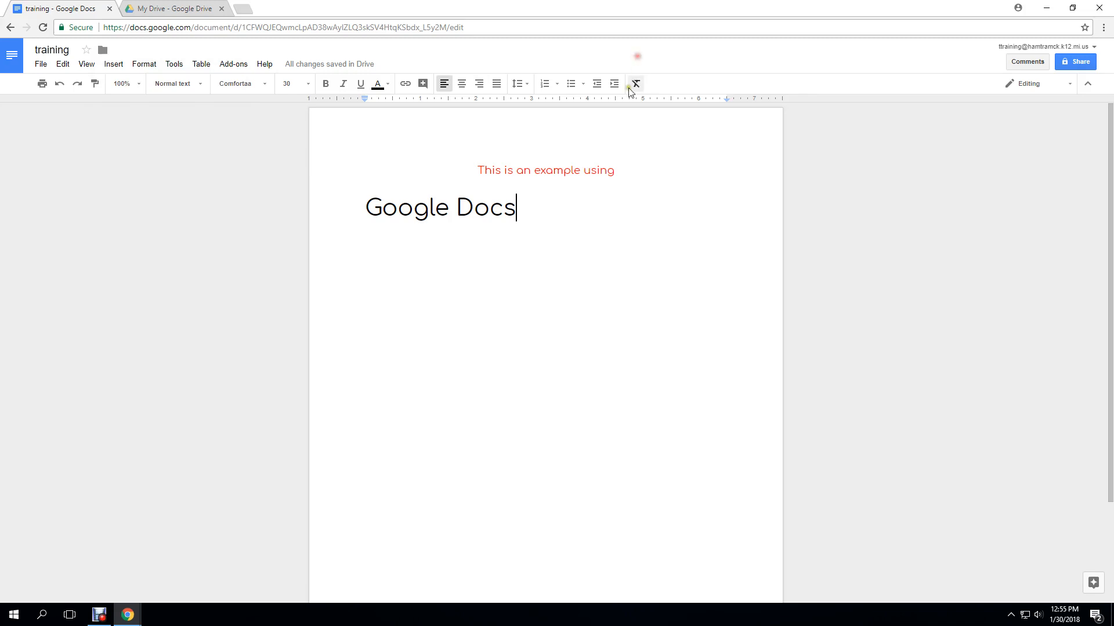
click(197, 13)
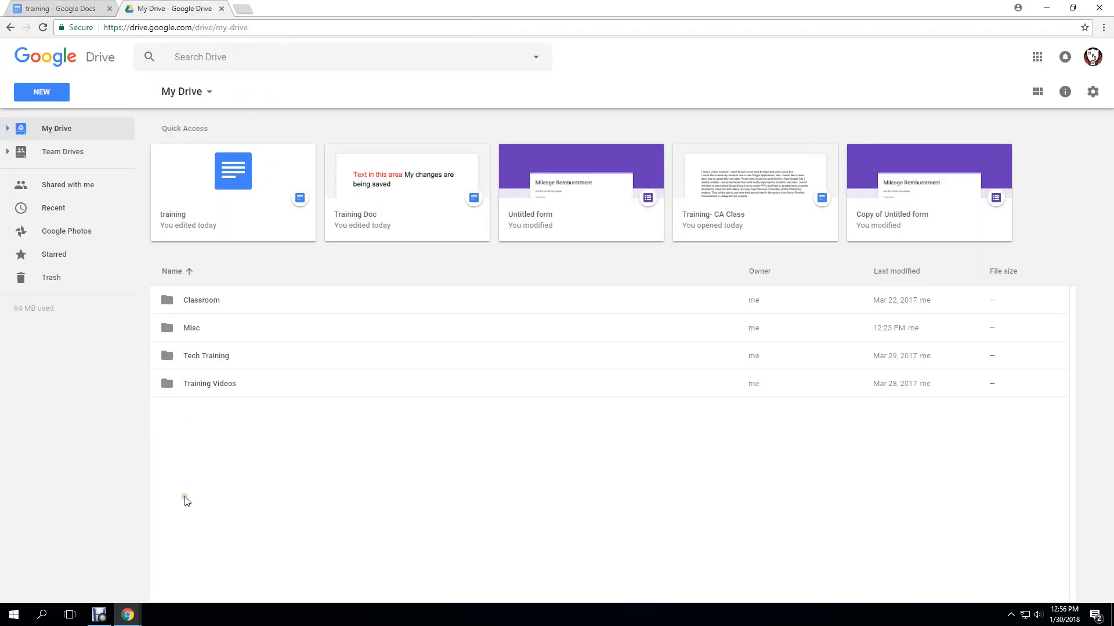
click(193, 329)
double_click(196, 332)
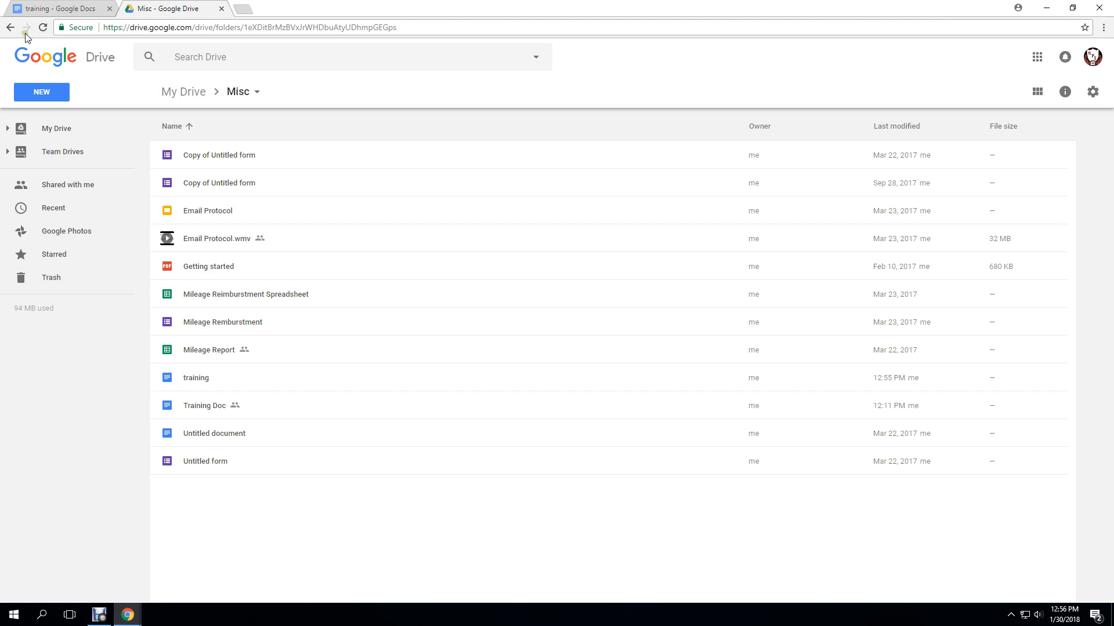
click(61, 8)
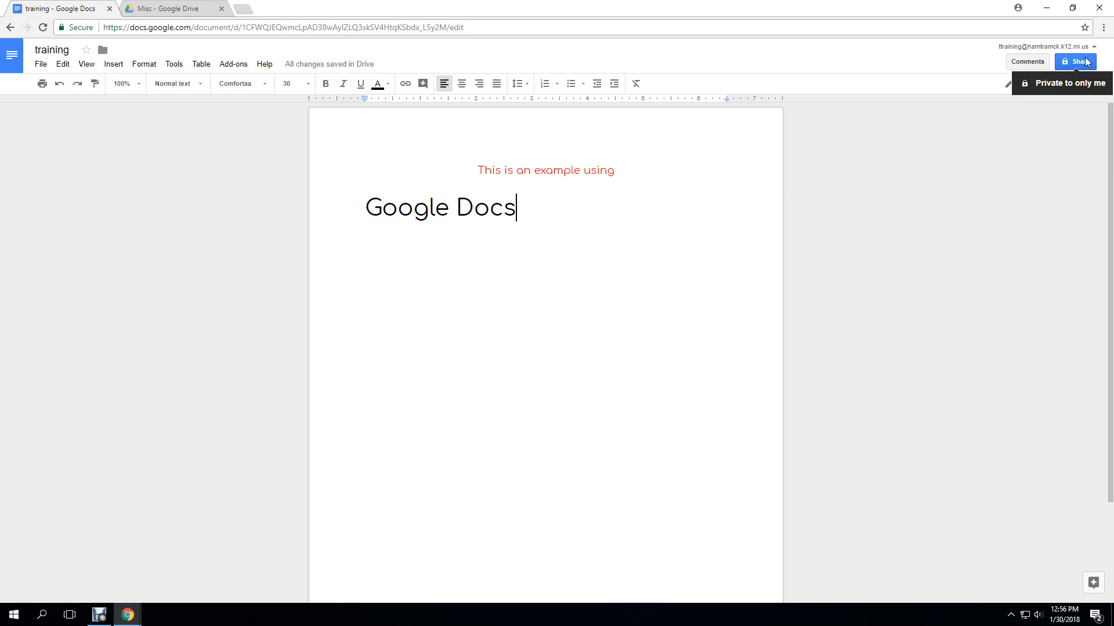
Turn on link sharing for the training document and copy its shareable link URL
click(41, 64)
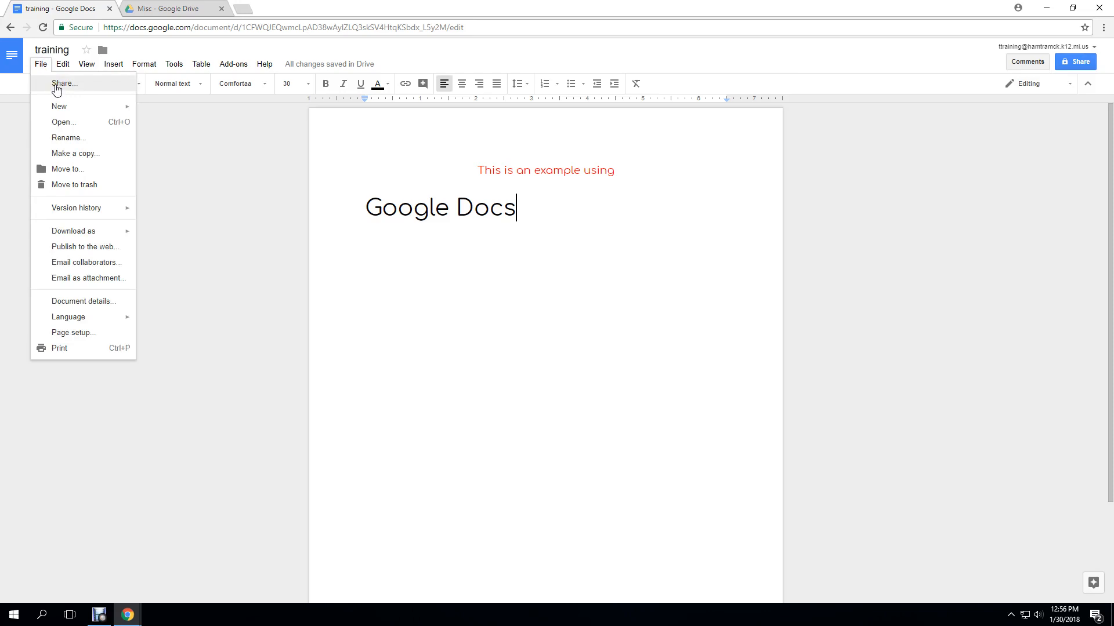
click(191, 173)
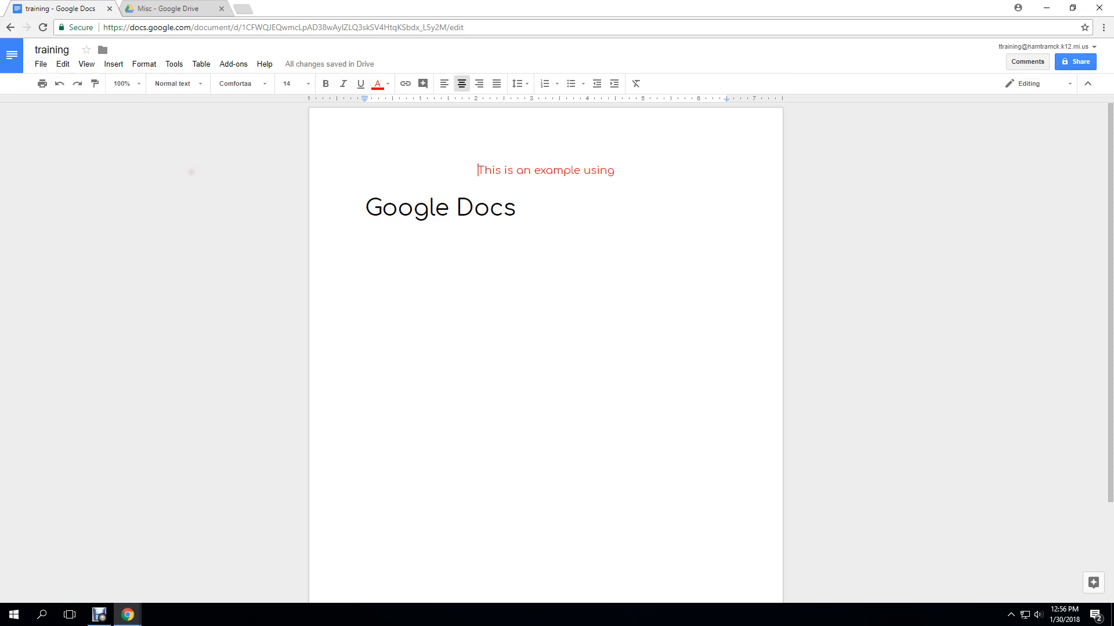
click(1077, 62)
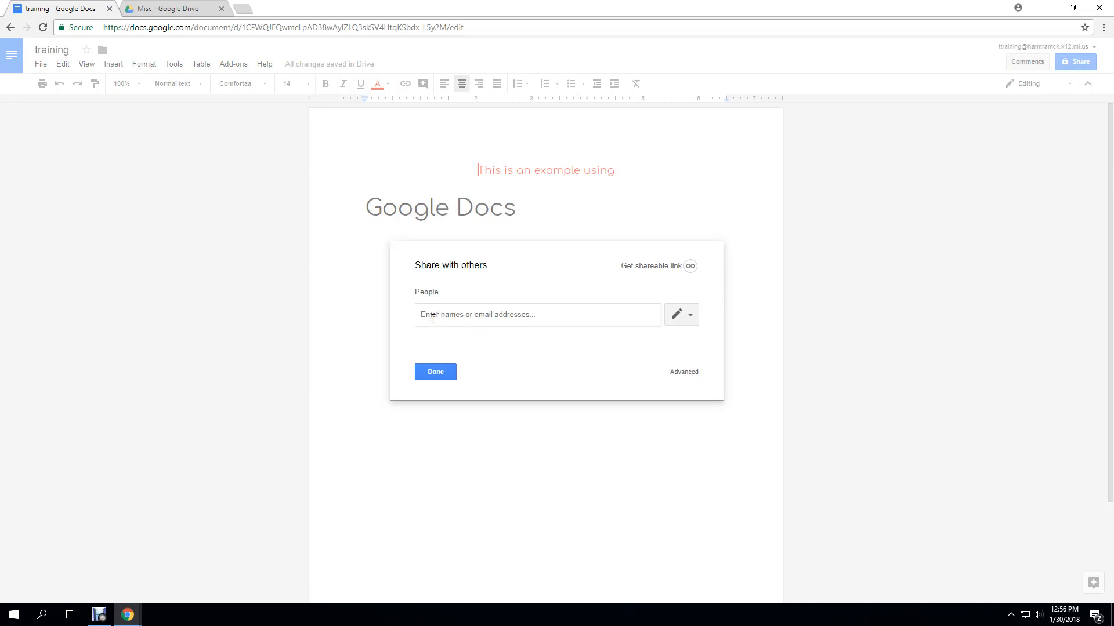
click(665, 267)
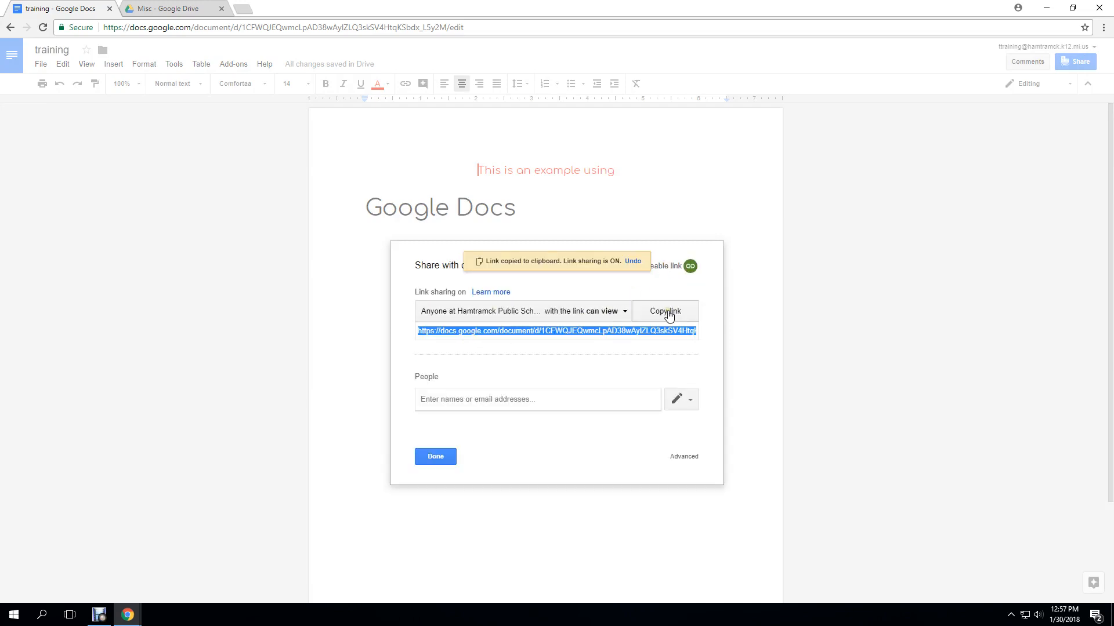
right_click(588, 333)
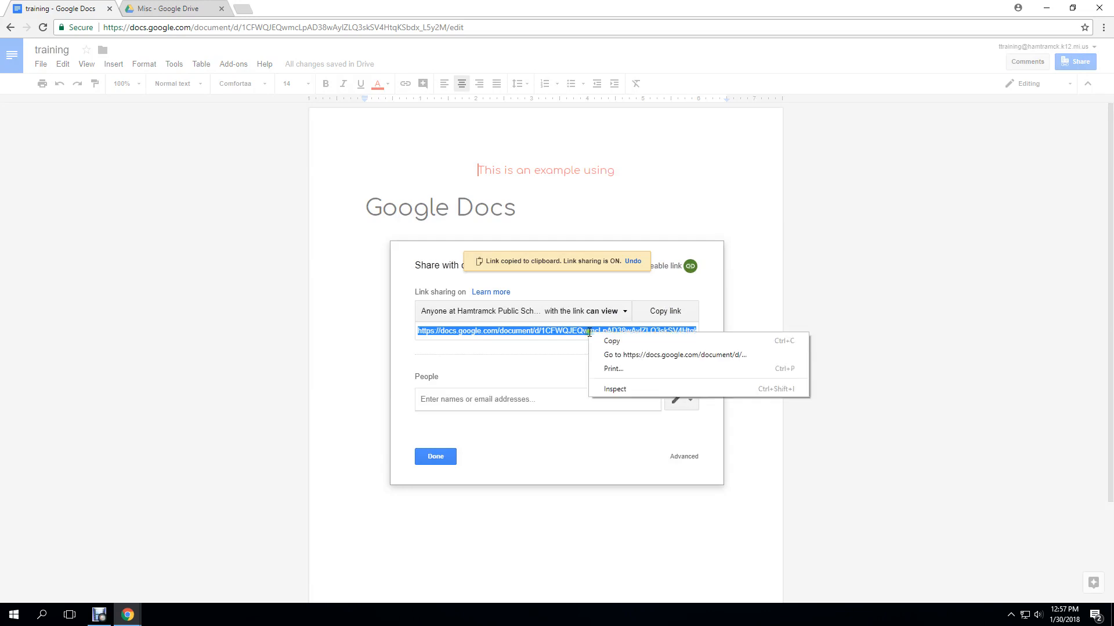
click(607, 344)
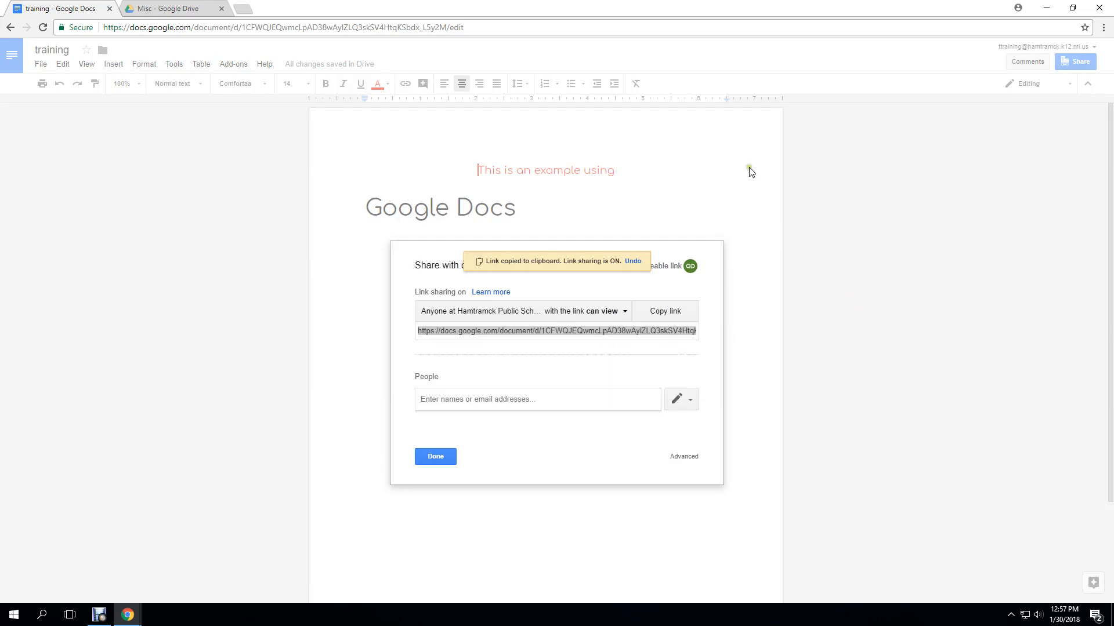
click(248, 8)
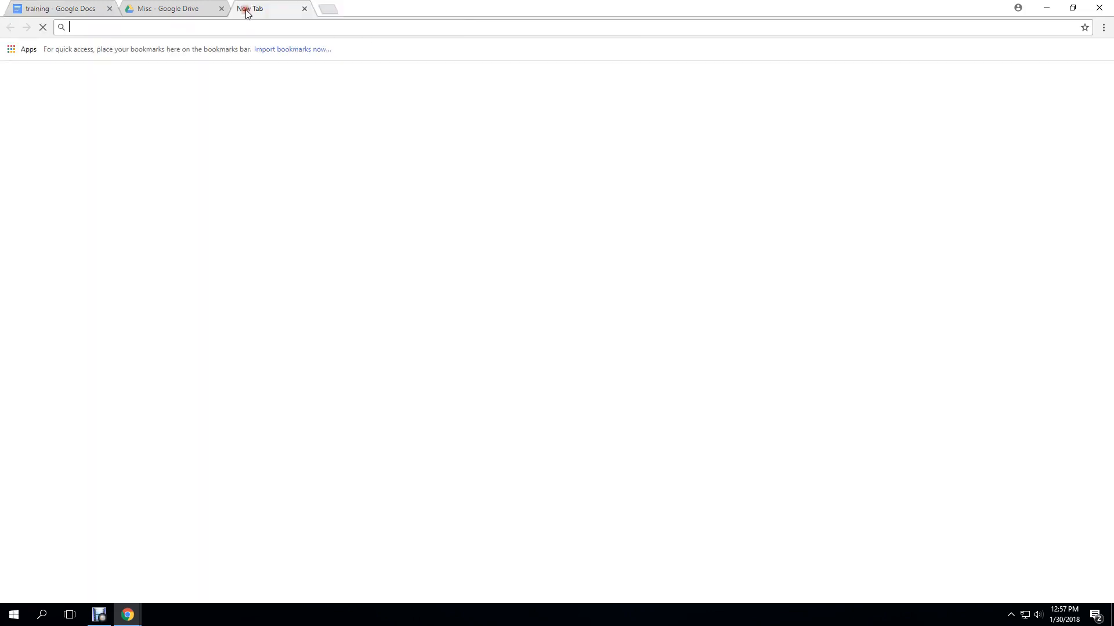
right_click(248, 27)
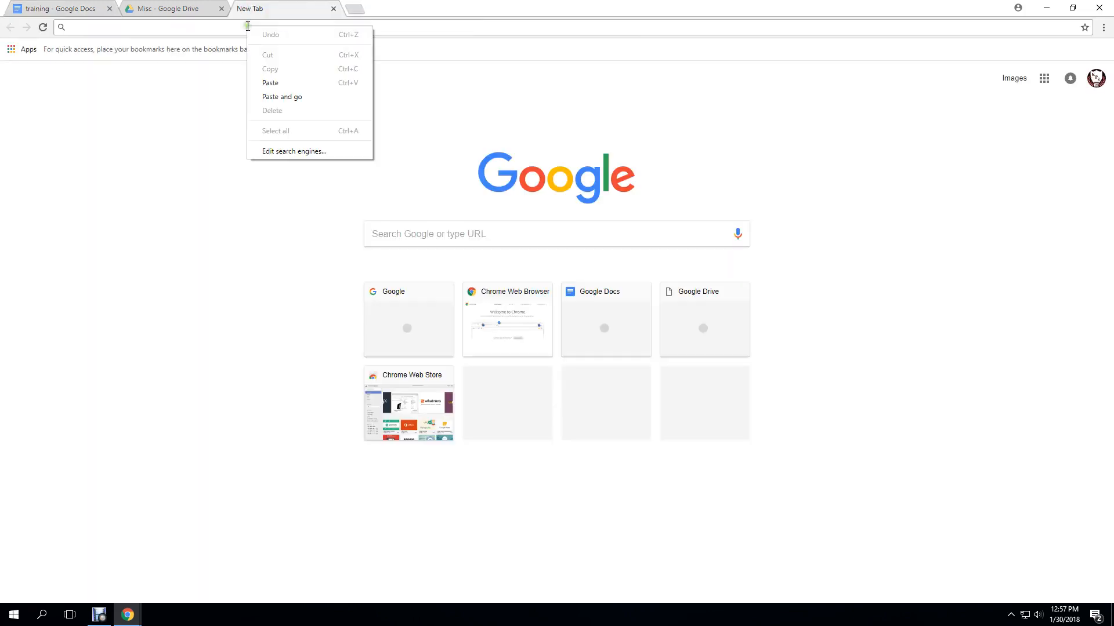
click(279, 84)
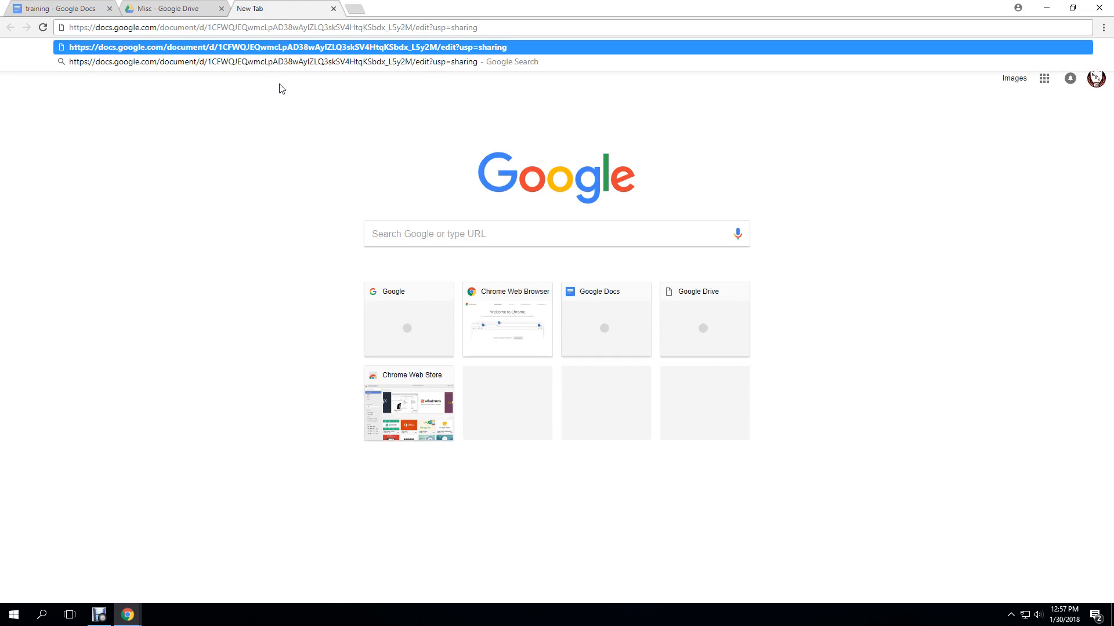
key(Return)
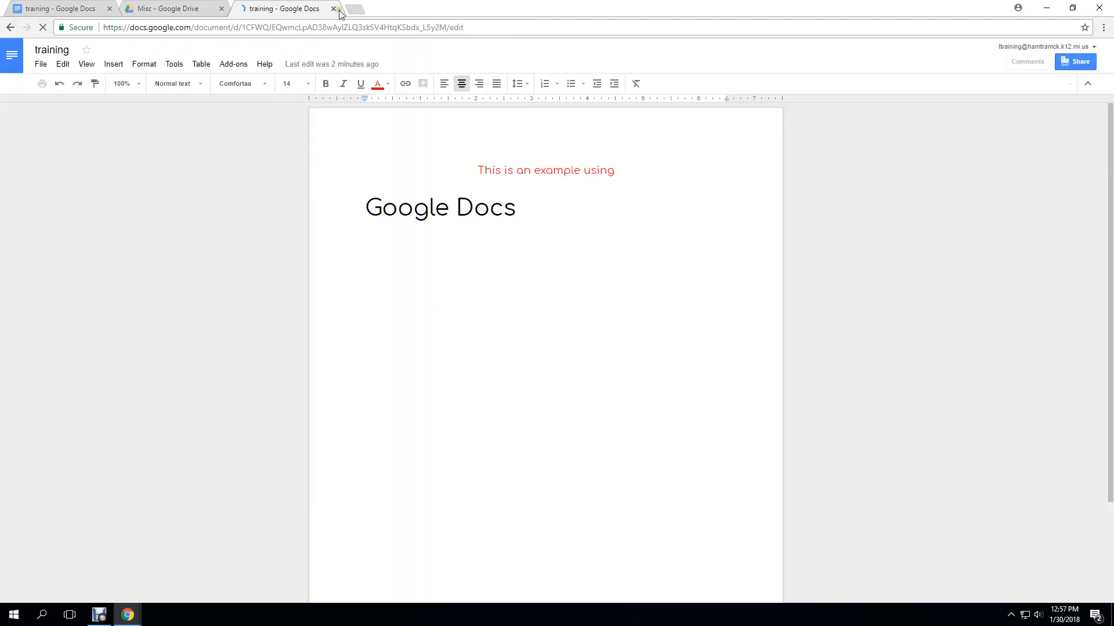
click(335, 9)
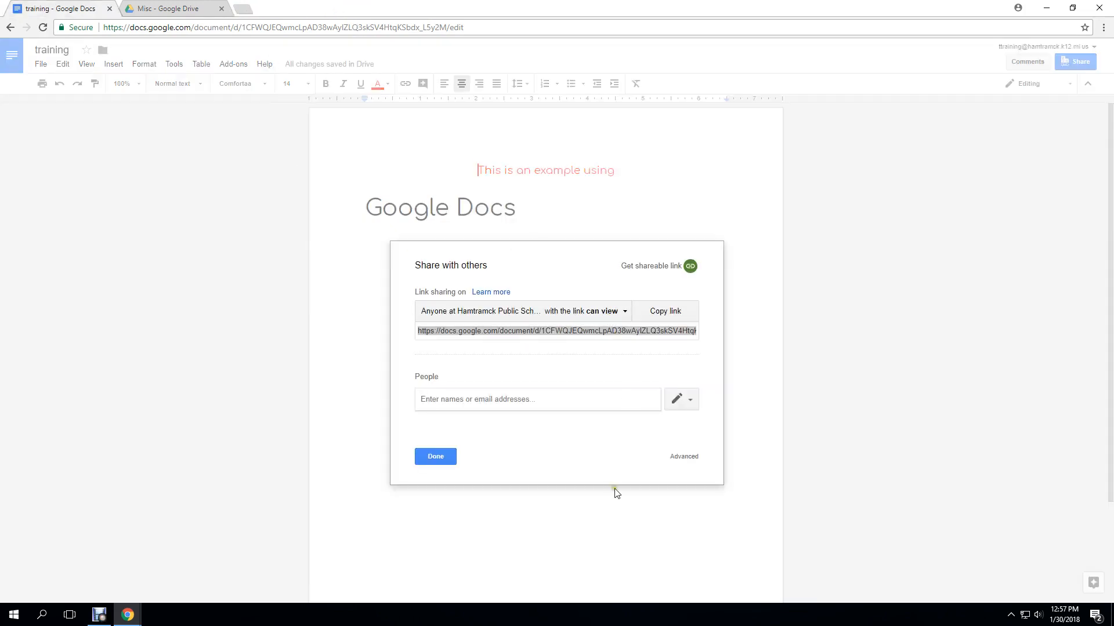
Open the Advanced sharing settings and the Change options for the link access entry
click(684, 457)
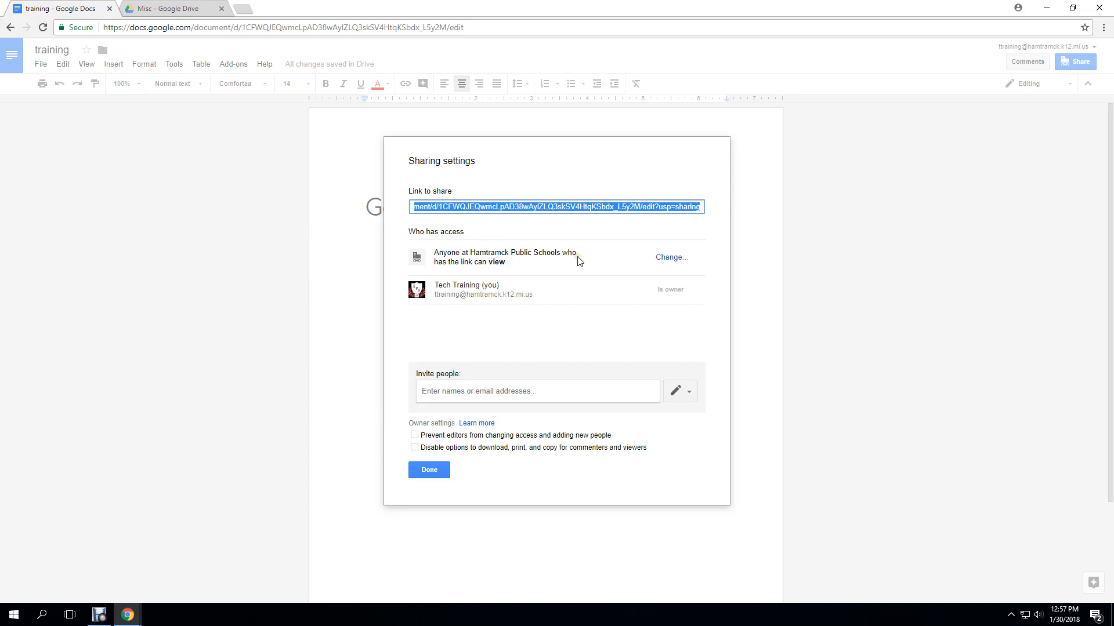
click(665, 262)
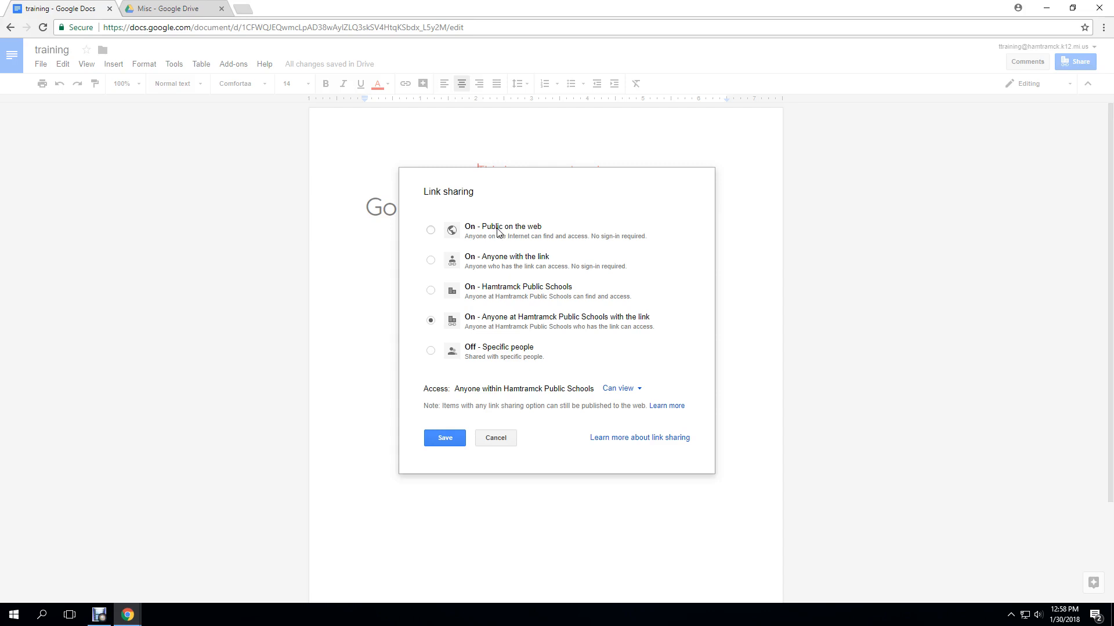
Set link sharing to 'On - Hamtramck Public Schools' with Can view access, then save and close
click(637, 390)
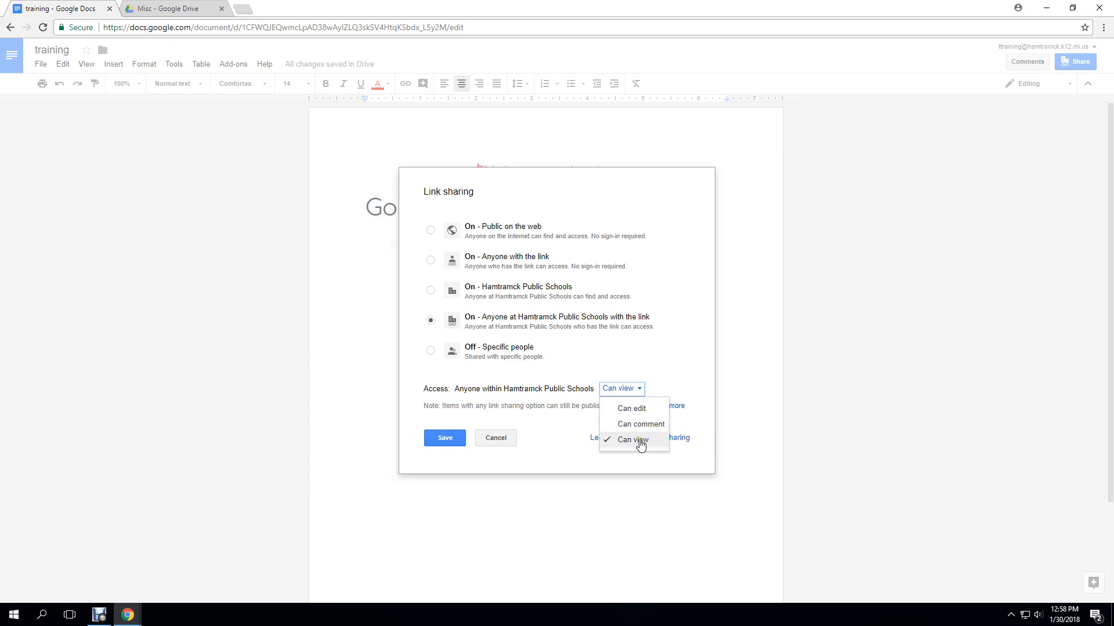
click(634, 412)
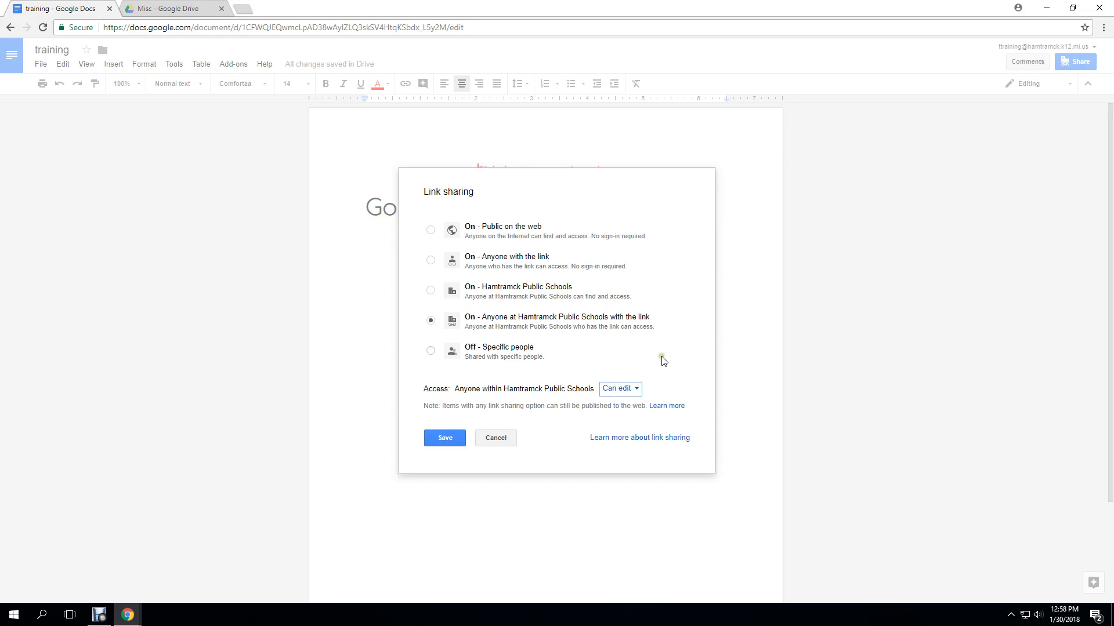
click(627, 397)
click(633, 441)
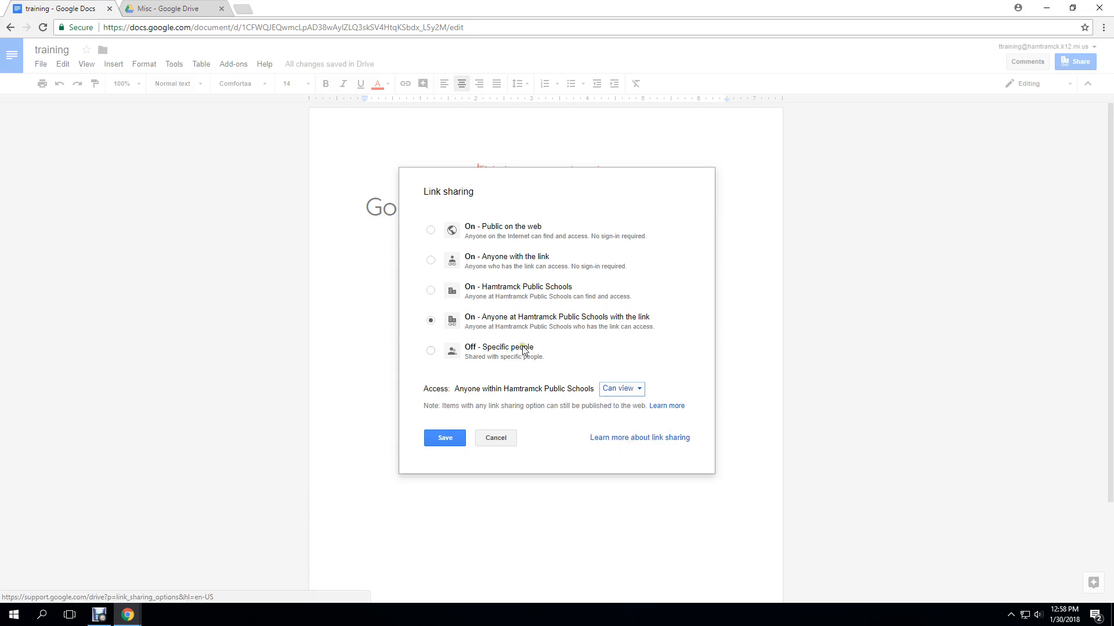
click(431, 291)
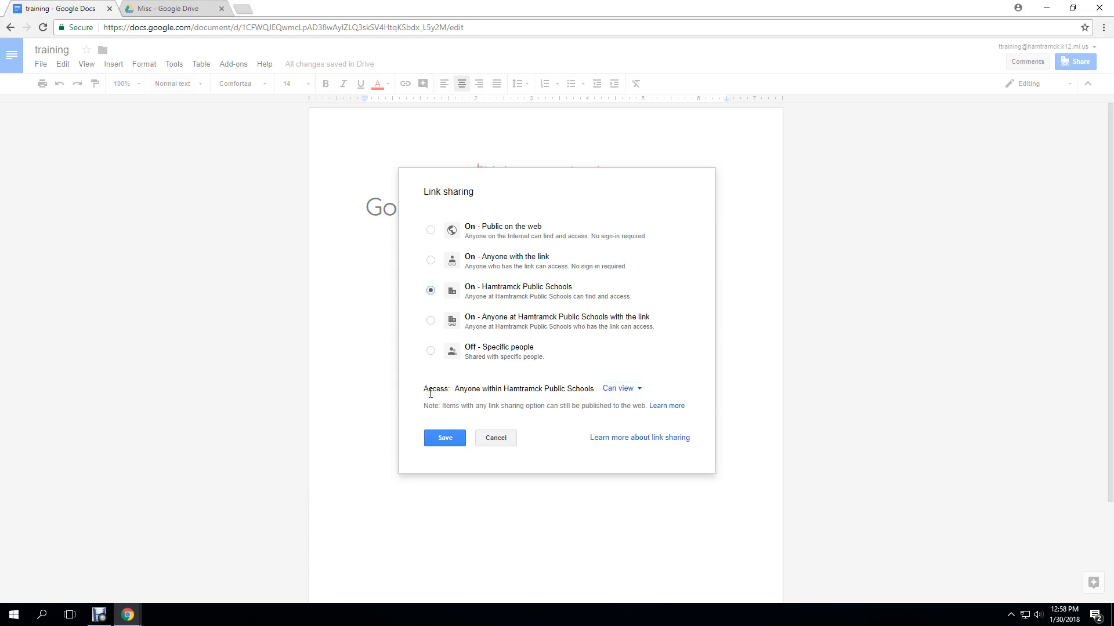
click(444, 438)
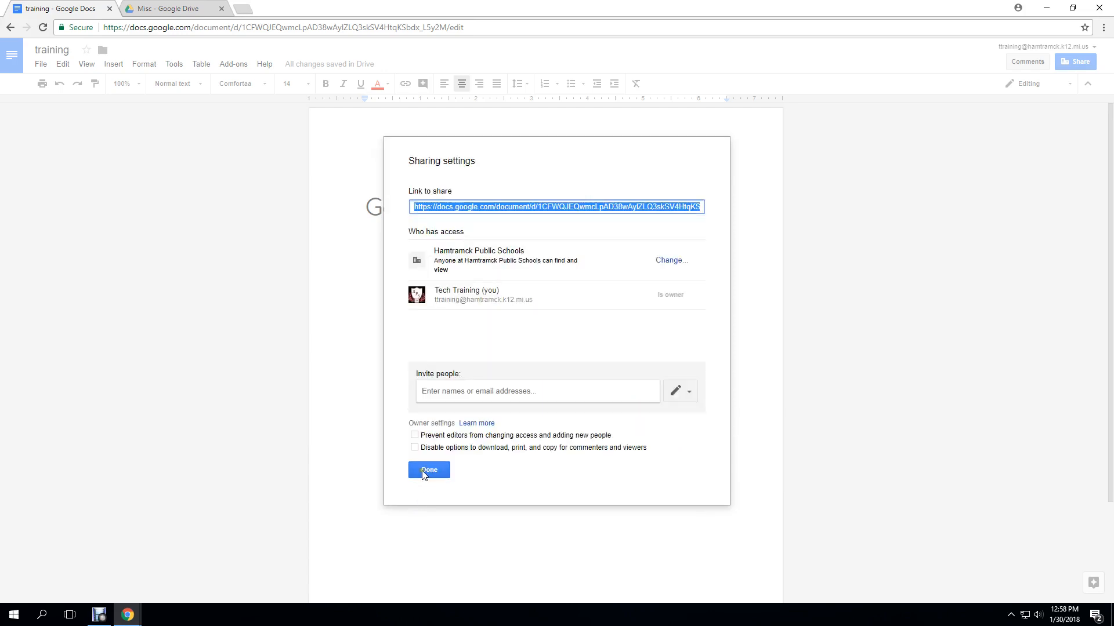
click(422, 469)
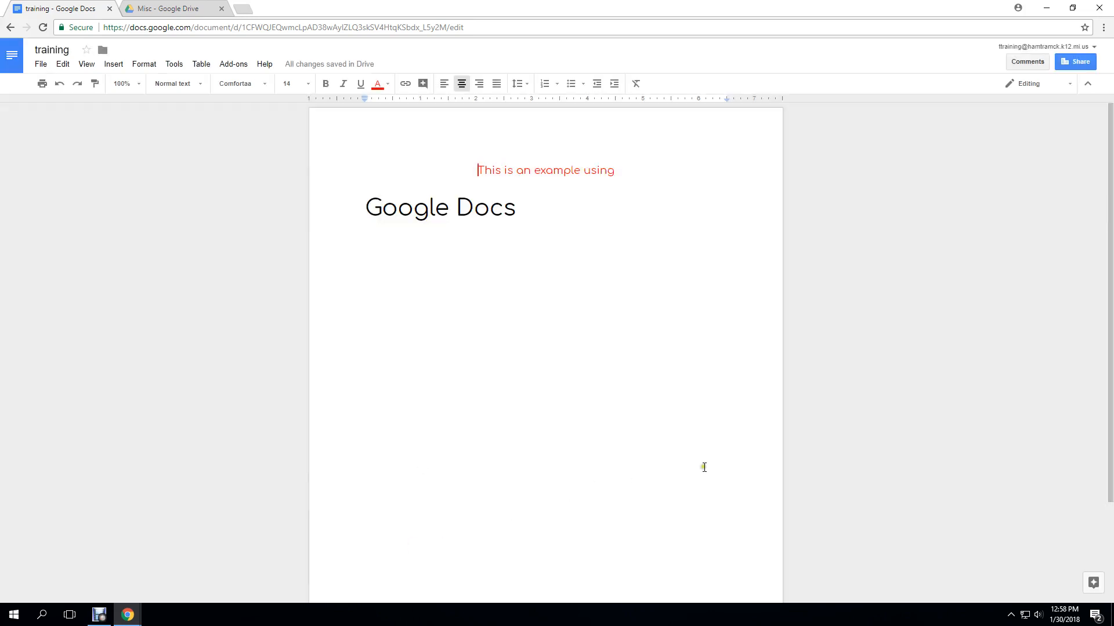
click(166, 12)
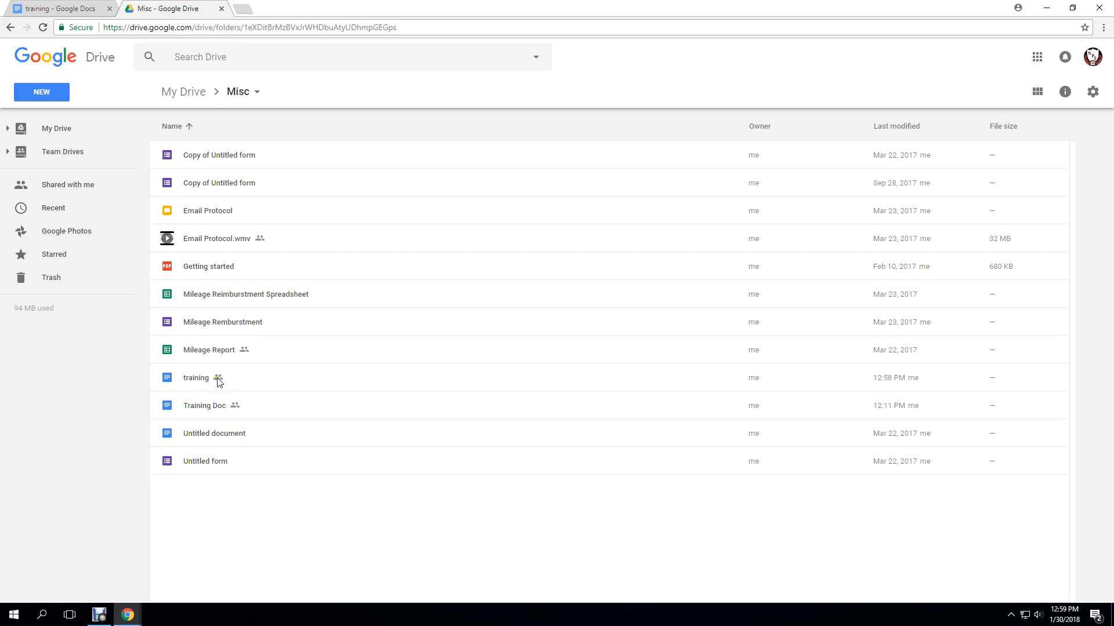
click(67, 9)
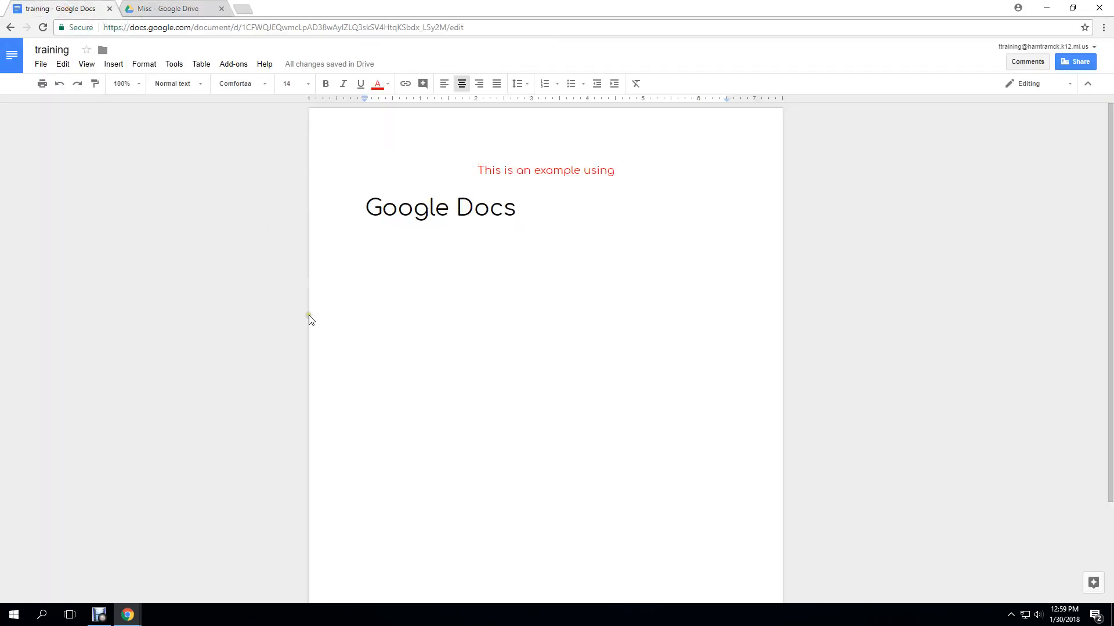